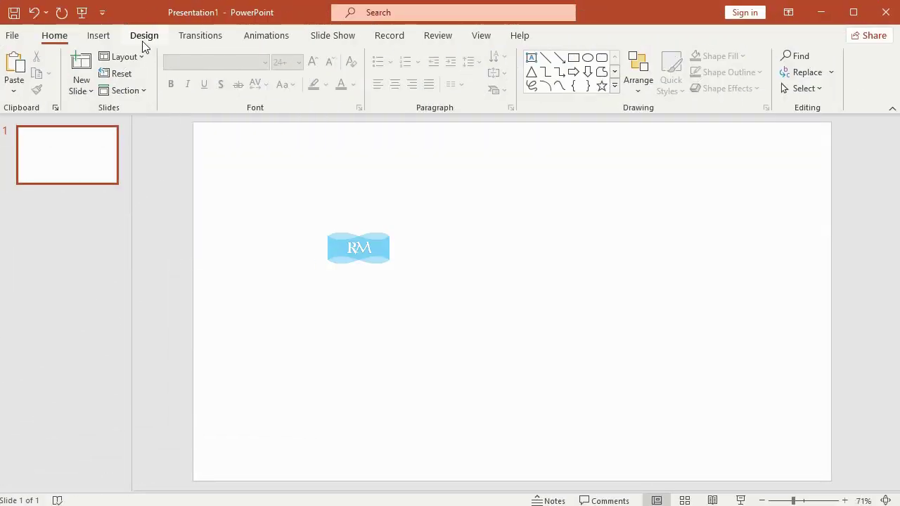
Step: Apply the third, black Design variant so the slide background turns solid black
left_click(144, 41)
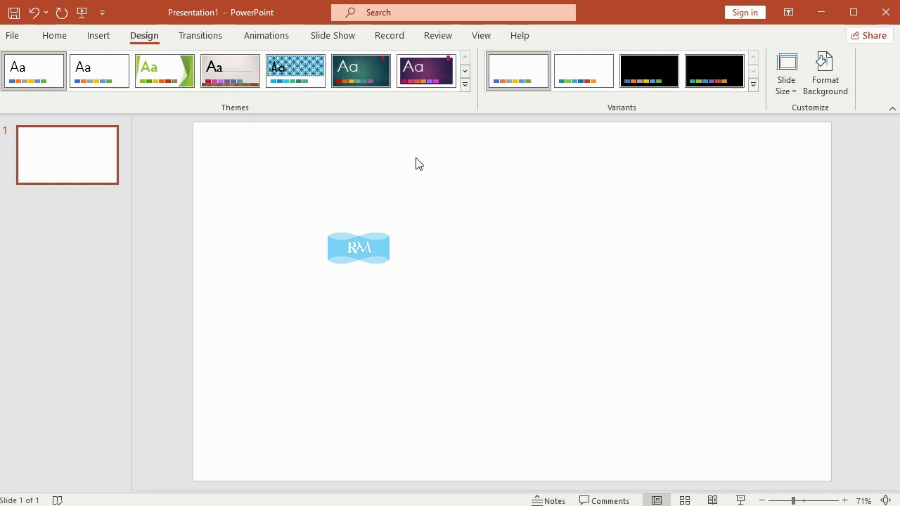
left_click(659, 81)
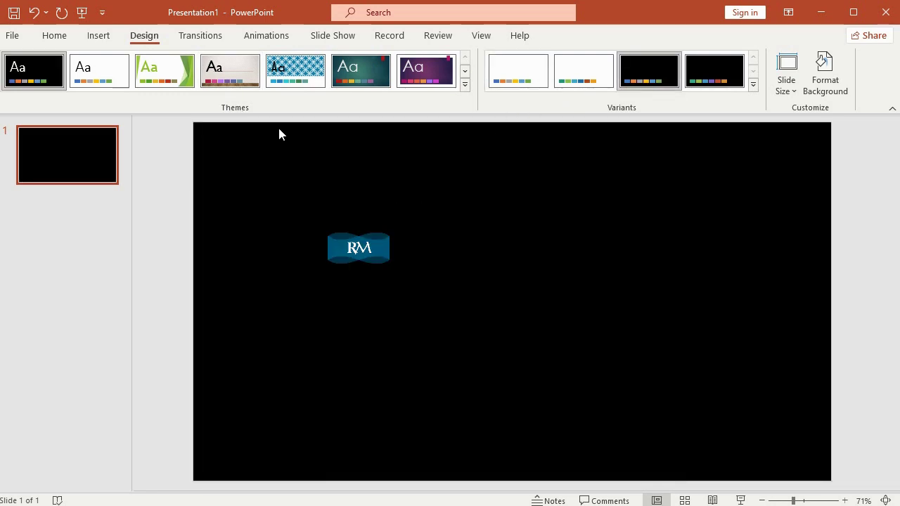
Step: Draw a rectangle on the slide
left_click(113, 40)
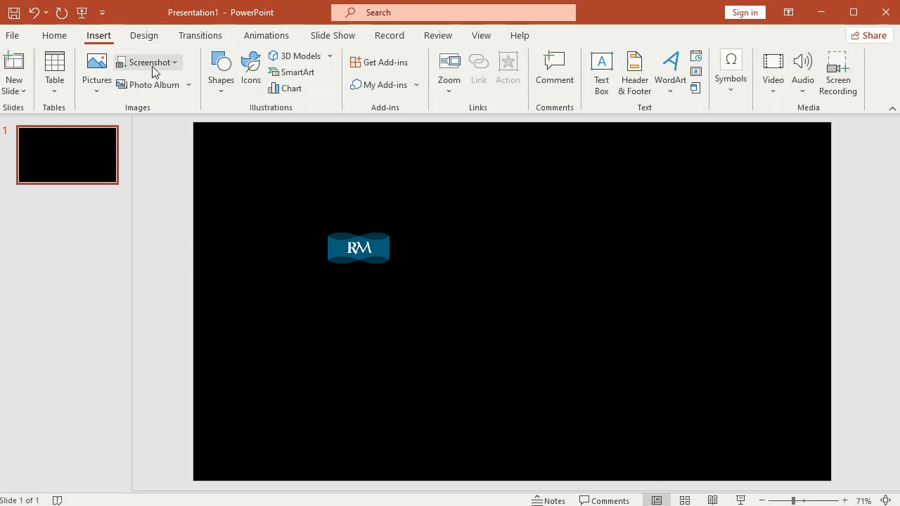
left_click(218, 97)
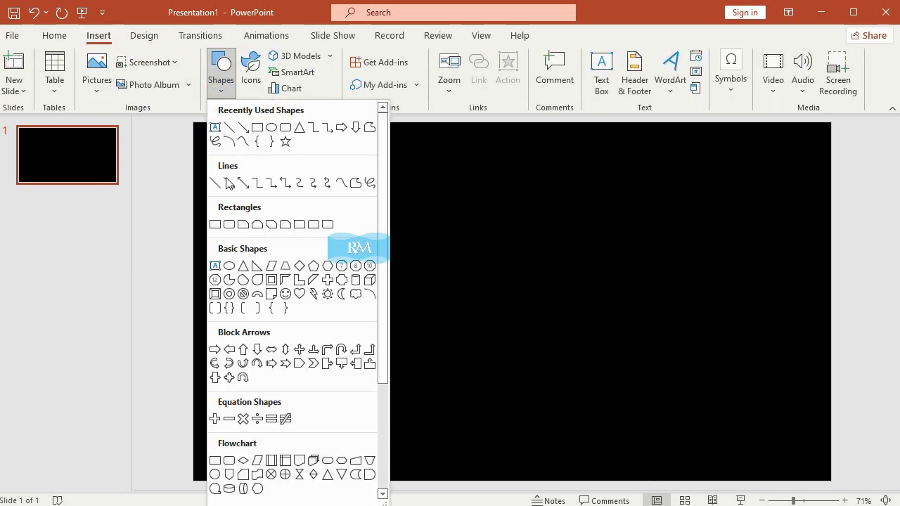
left_click(218, 228)
left_click_drag(258, 173, 578, 317)
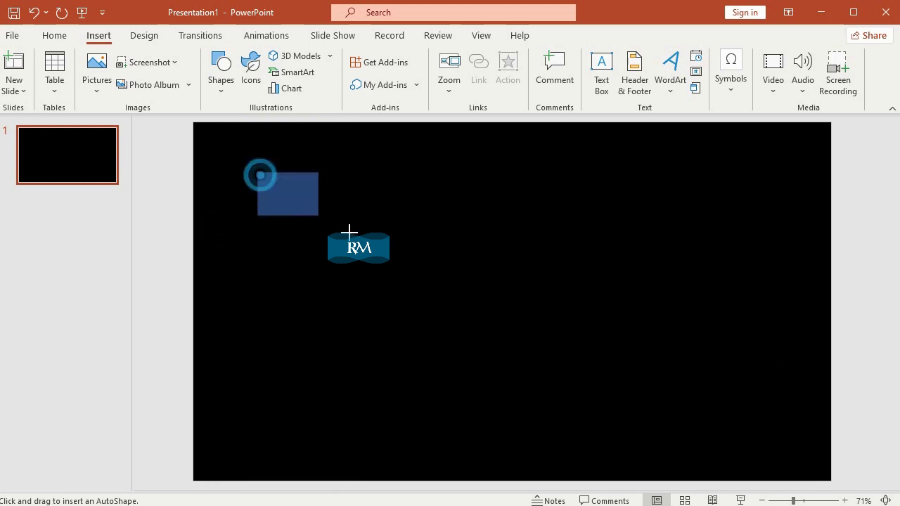
Step: Size the rectangle to 6.13" high by 11.61" wide and centre it on the slide
left_click(831, 62)
type("6.13")
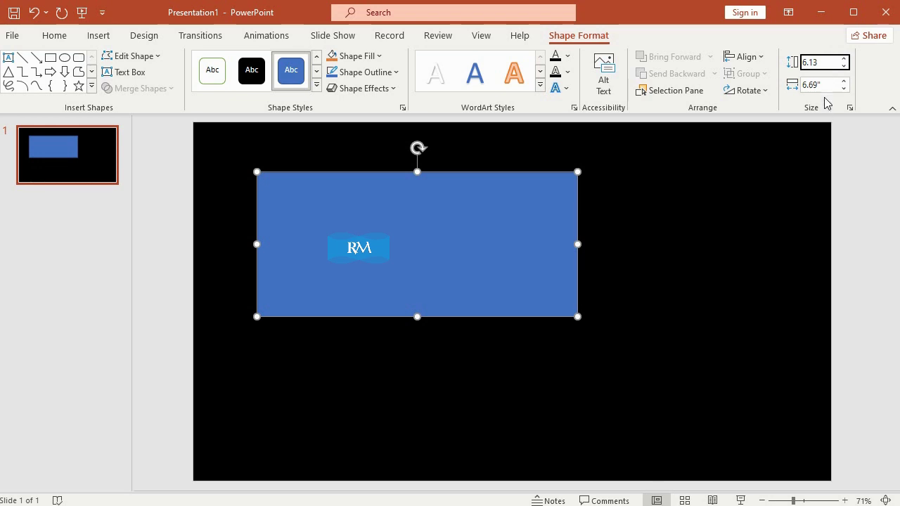
left_click(826, 86)
type("11.61")
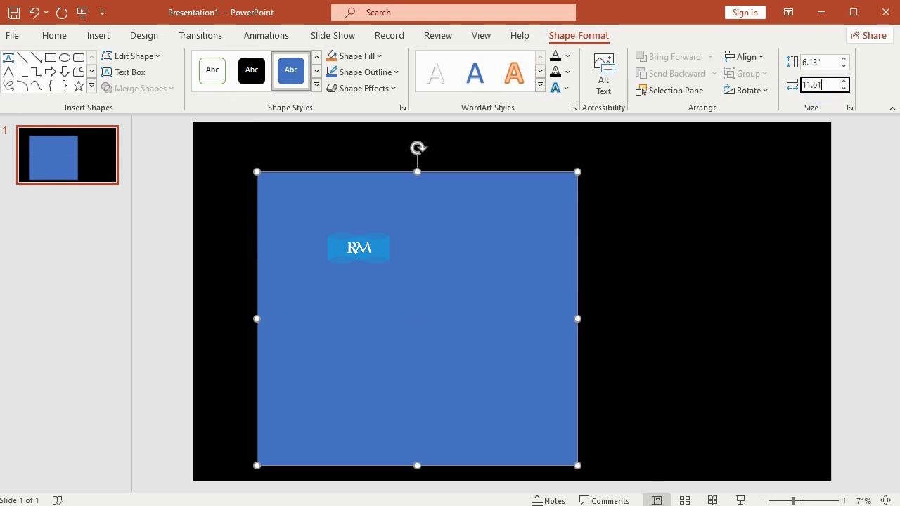
key("Return")
mouse_move(541, 270)
left_mouse_down()
mouse_move(522, 244)
mouse_move(530, 252)
left_mouse_up()
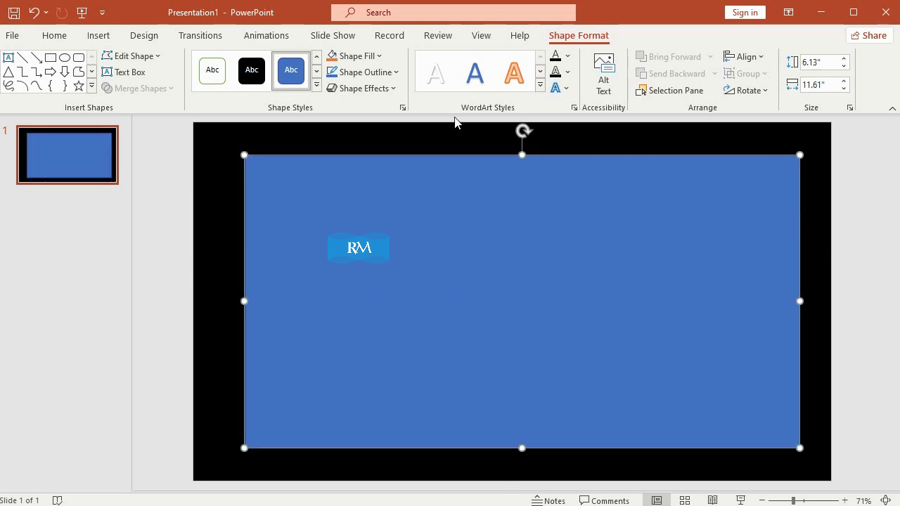
left_click(369, 62)
Step: Set the rectangle to No Fill with a bright blue outline from the Standard colours
left_click(359, 210)
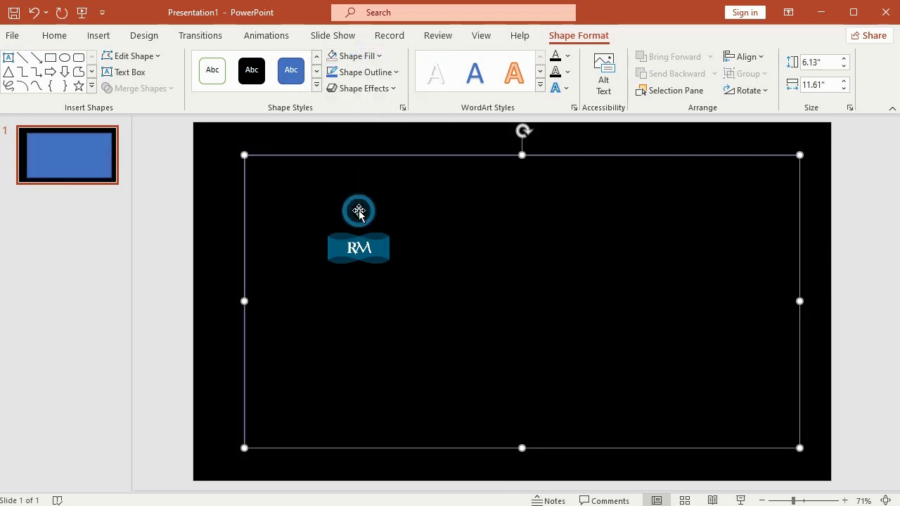
left_click(387, 73)
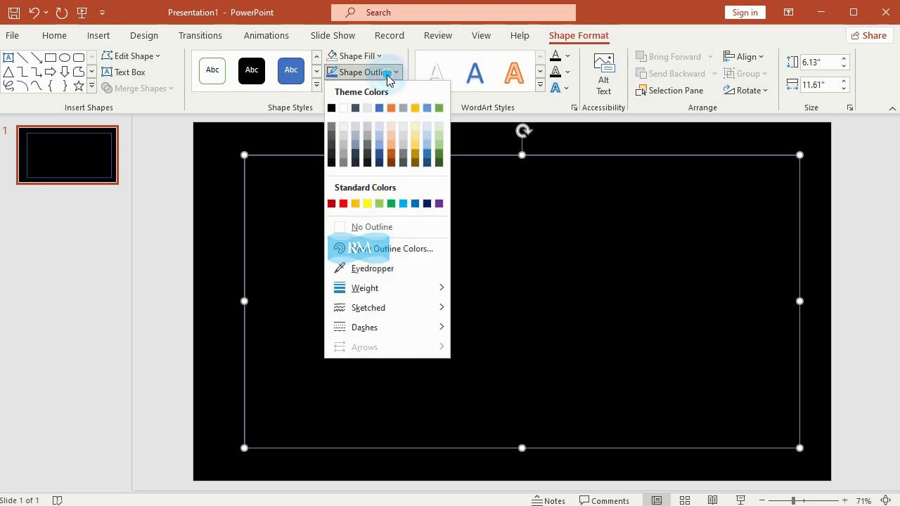
mouse_move(368, 289)
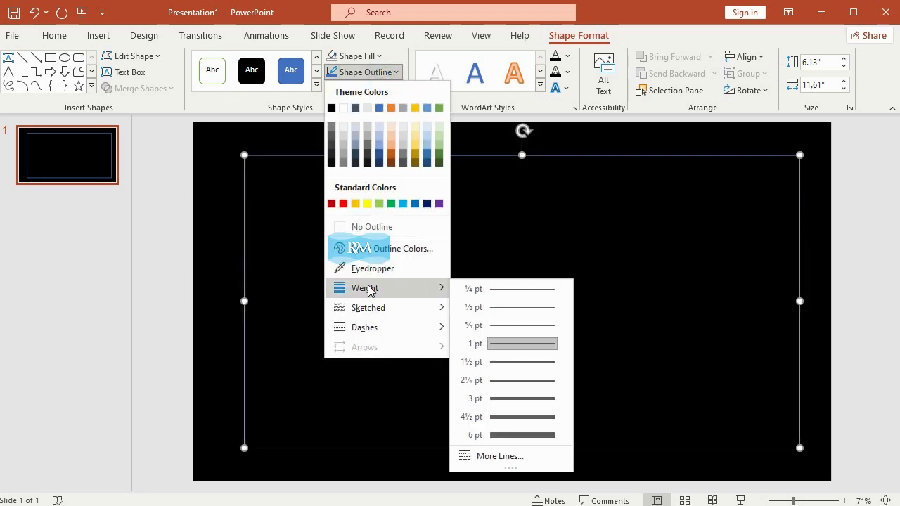
left_click(398, 248)
left_click(363, 137)
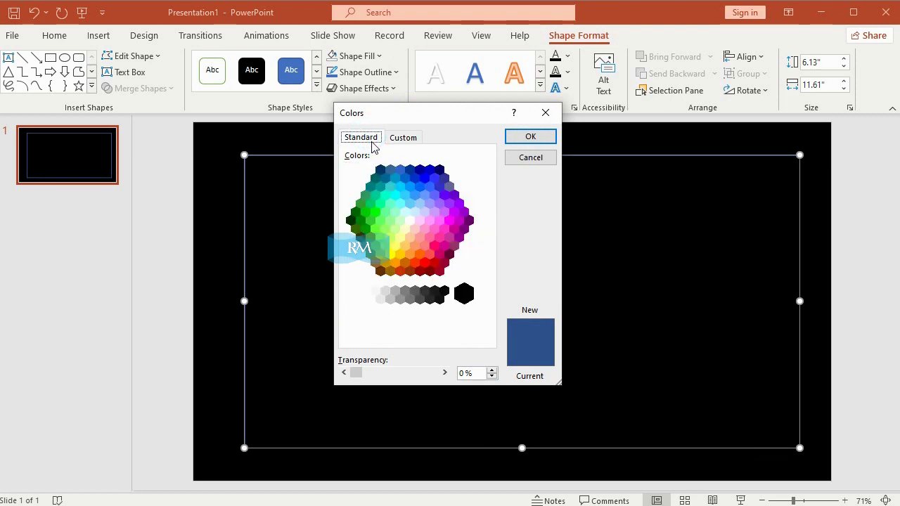
left_click(417, 188)
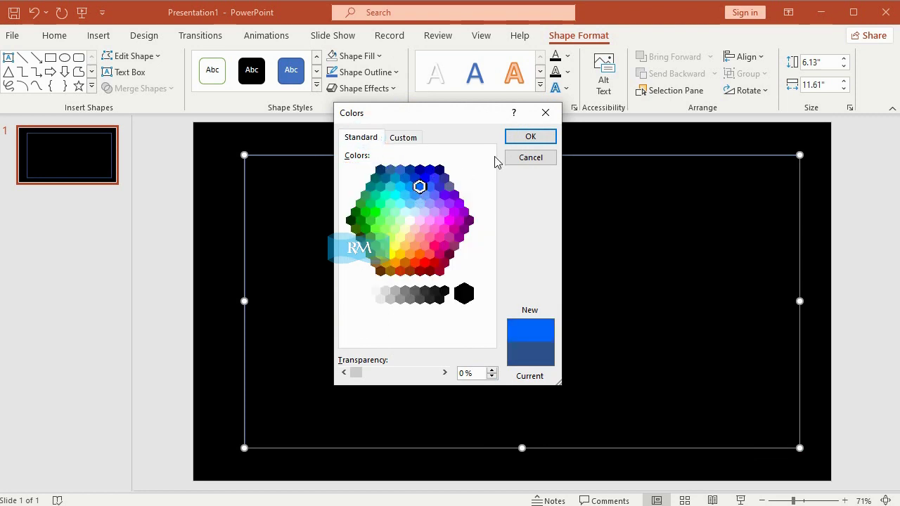
left_click(530, 136)
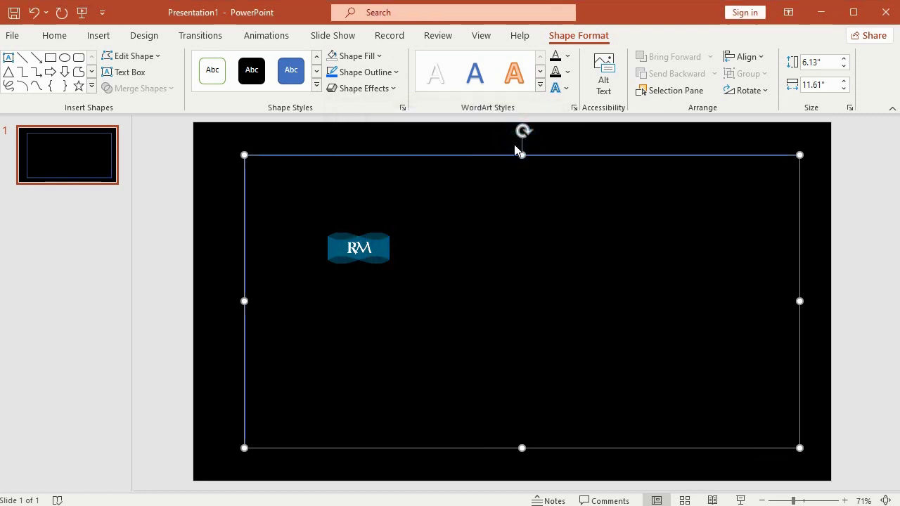
Step: Open the Shape Effects menu for the blue-outlined rectangle
left_click(373, 79)
left_click(385, 70)
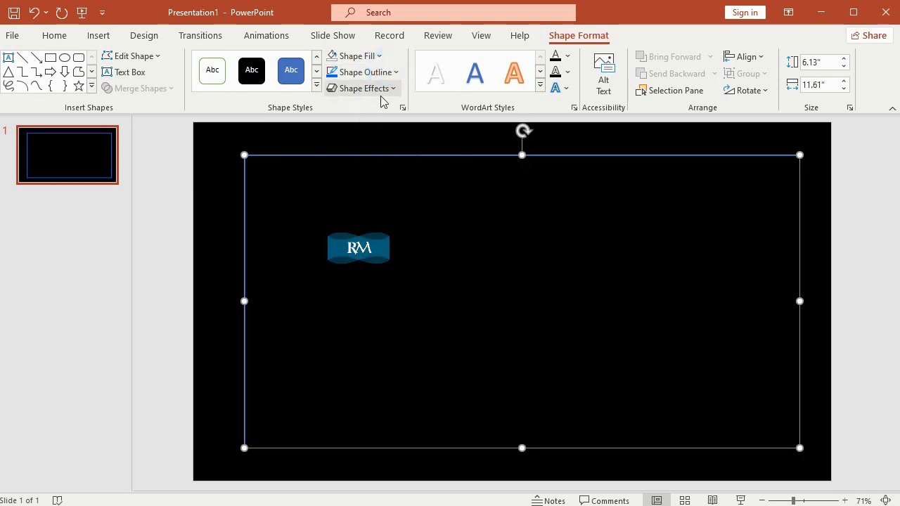
left_click(380, 89)
Step: Give the rectangle a blue glow of 11 pt size at 60% transparency
mouse_move(389, 223)
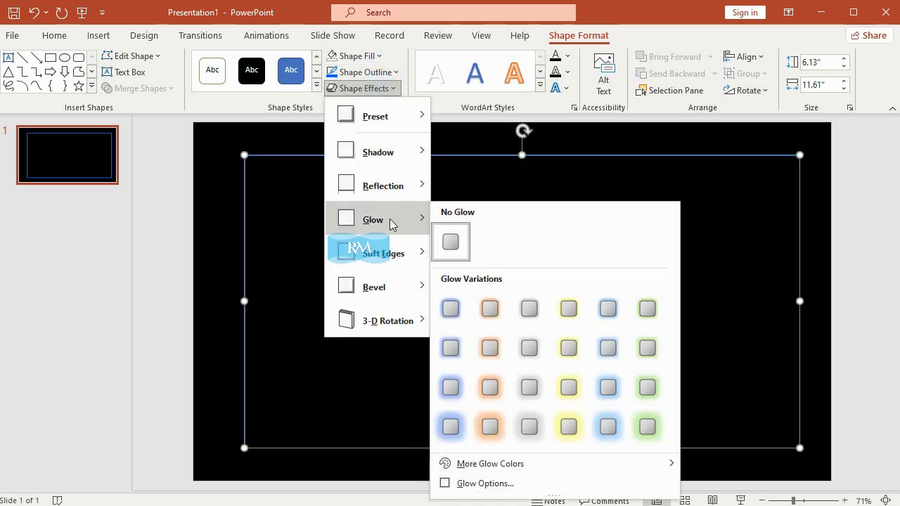
left_click(517, 484)
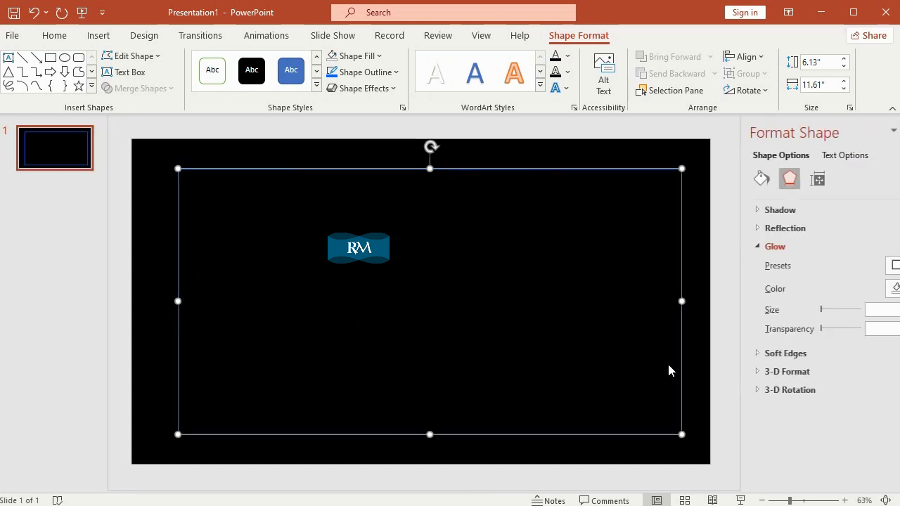
left_click(870, 290)
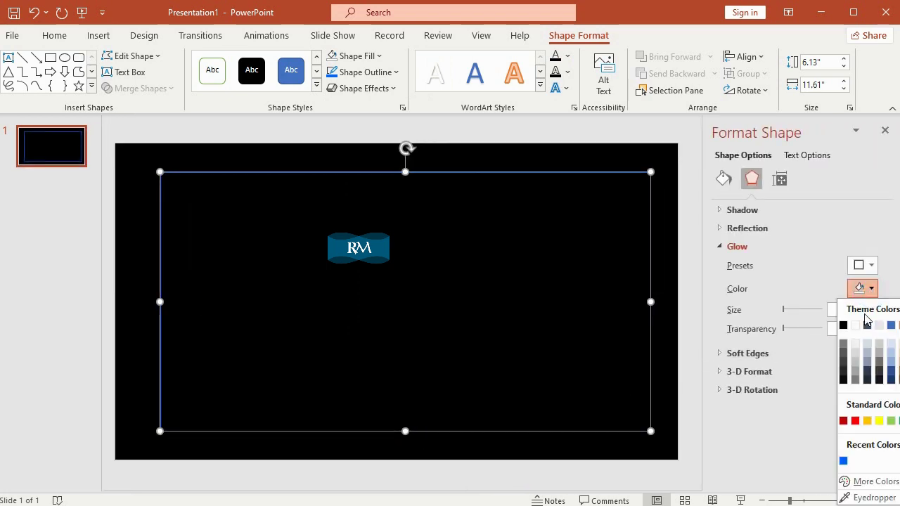
left_click(863, 482)
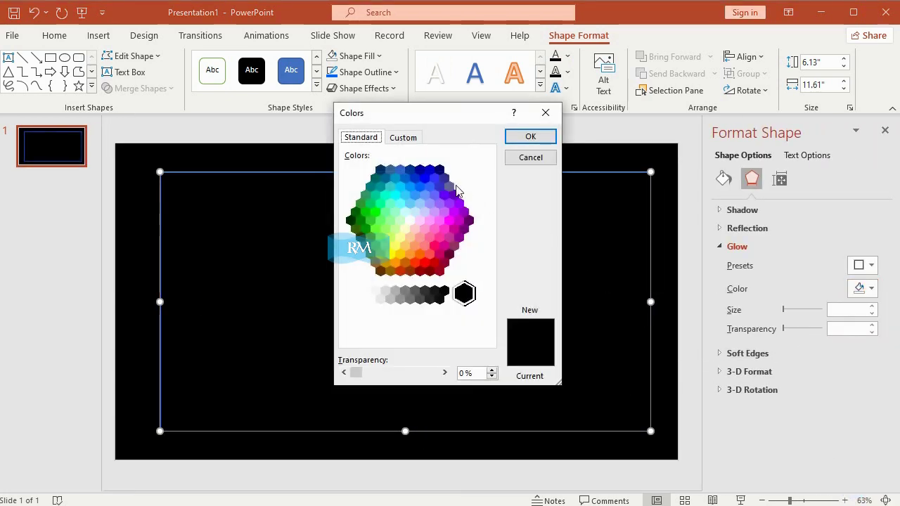
left_click(427, 177)
left_click(517, 138)
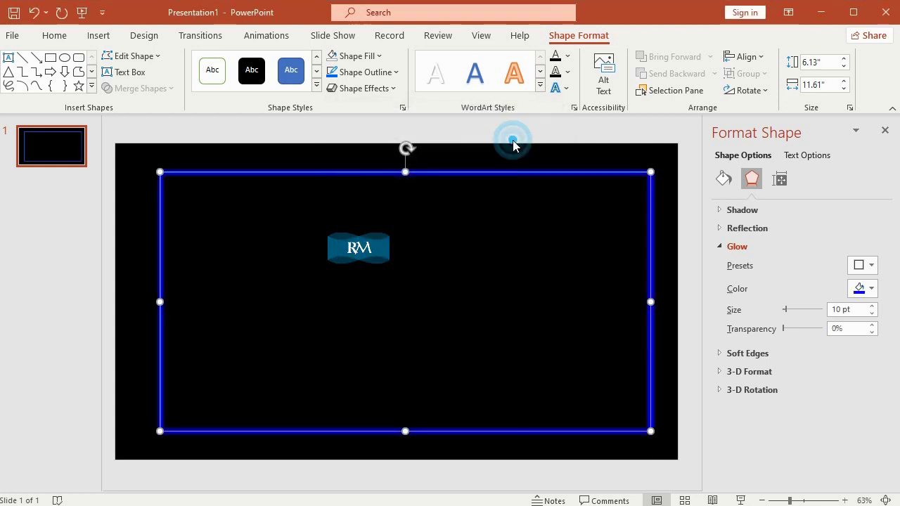
double_click(844, 310)
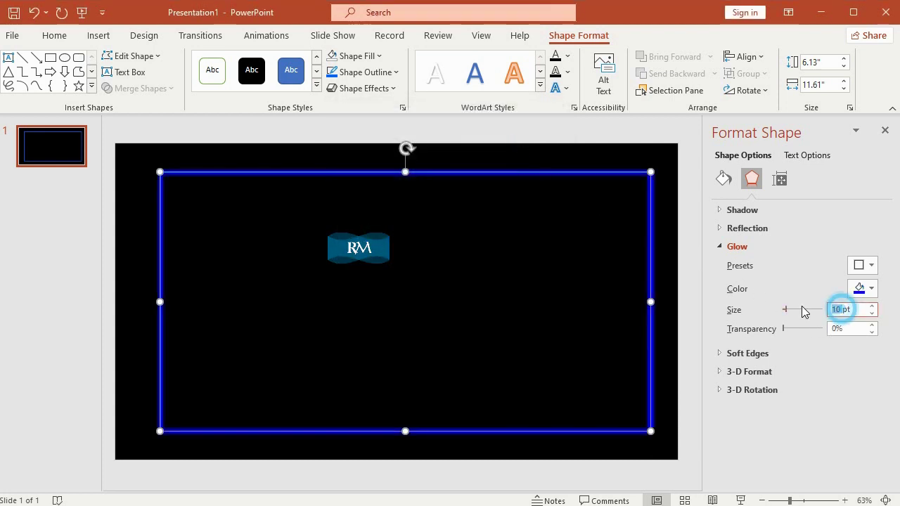
type("11")
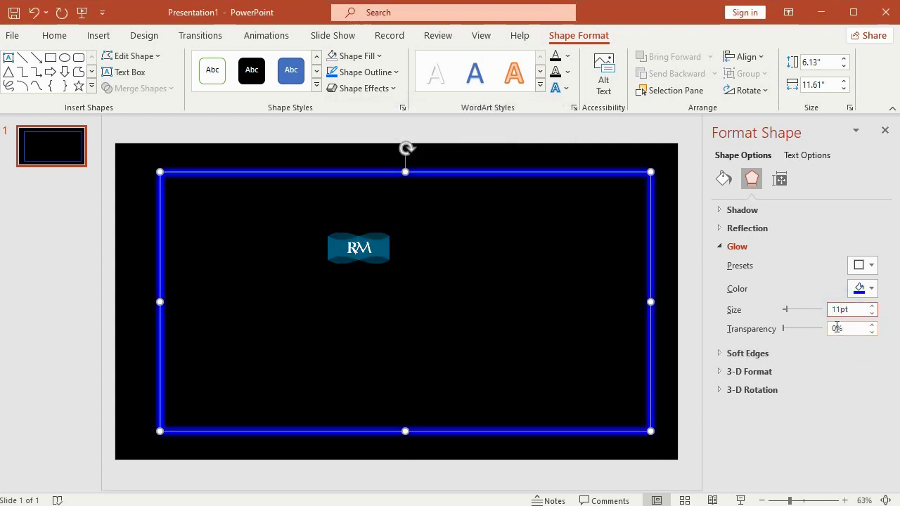
left_click(835, 328)
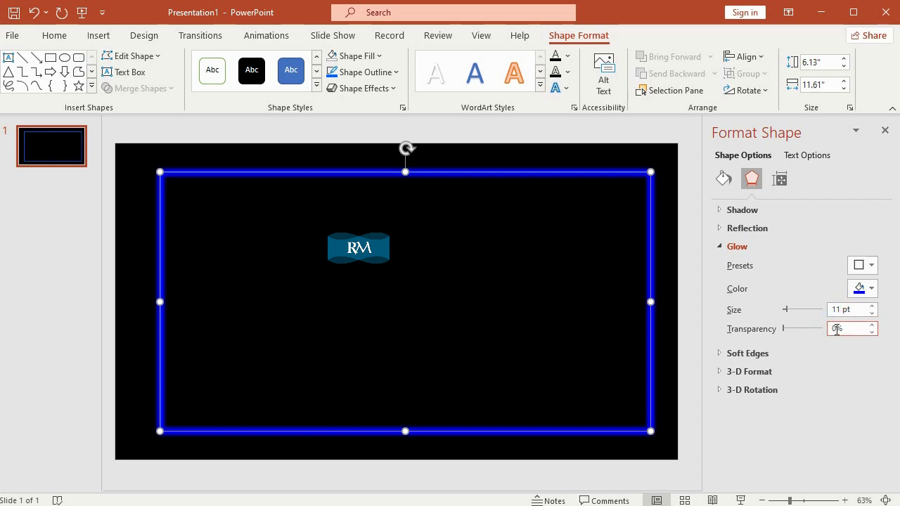
left_click(836, 328)
type("6")
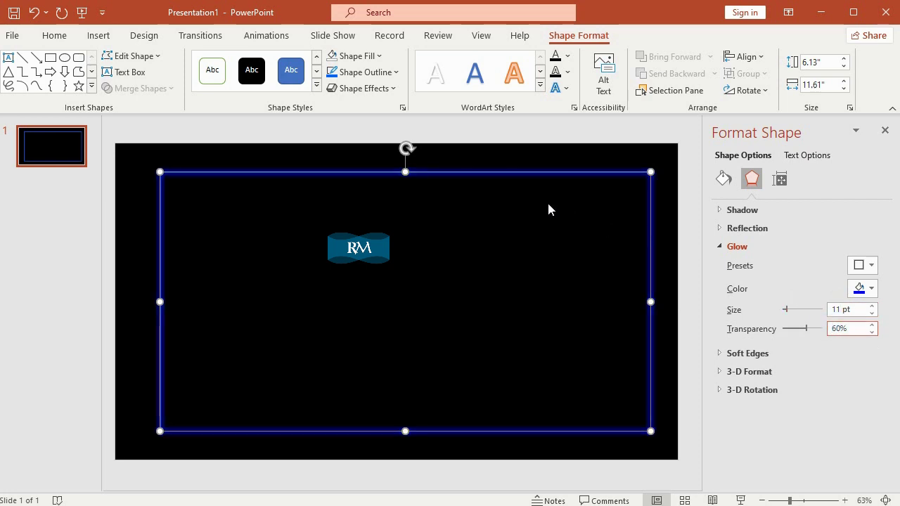
Step: Apply the third Sketched outline style and nudge the rectangle slightly left
left_click(380, 73)
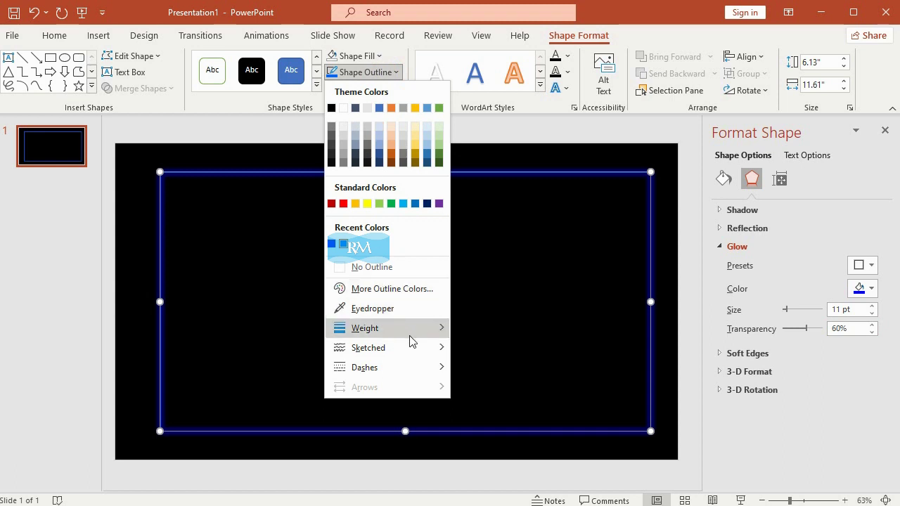
mouse_move(422, 357)
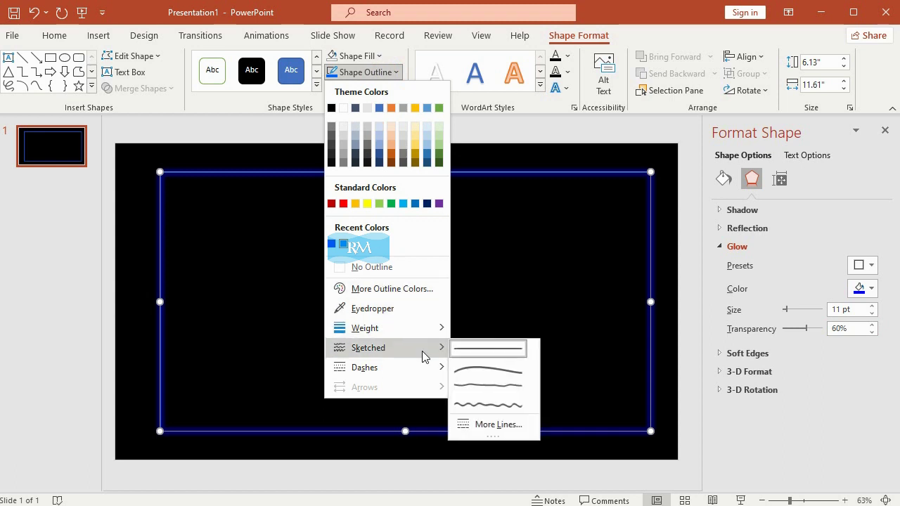
left_click(512, 384)
left_click_drag(506, 172, 497, 171)
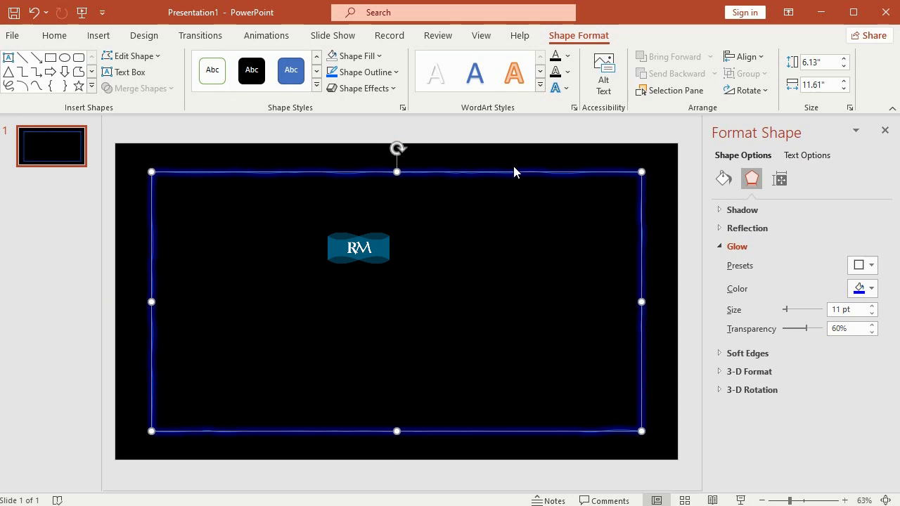
left_click(56, 35)
Step: Paste a duplicate of the glowing rectangle and resize it to sit inside the blue frame
left_click(16, 64)
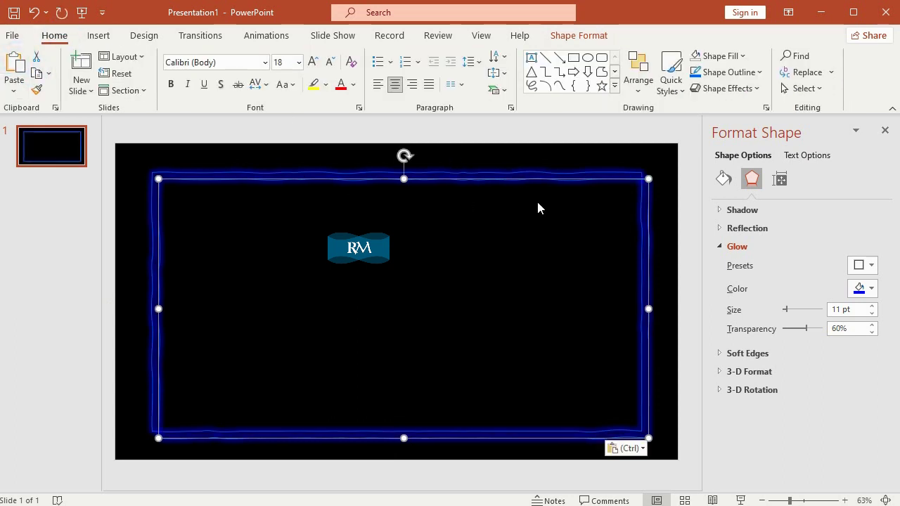
left_click_drag(648, 178, 613, 197)
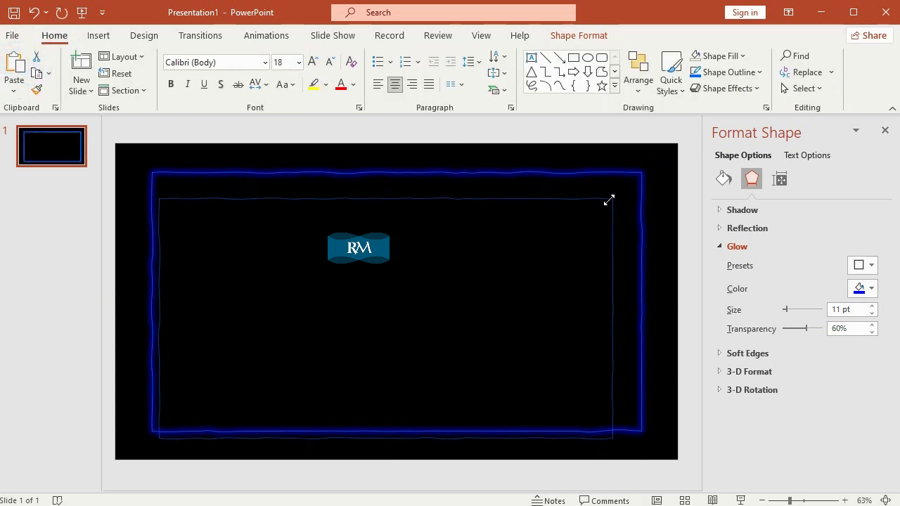
left_click_drag(542, 201, 544, 182)
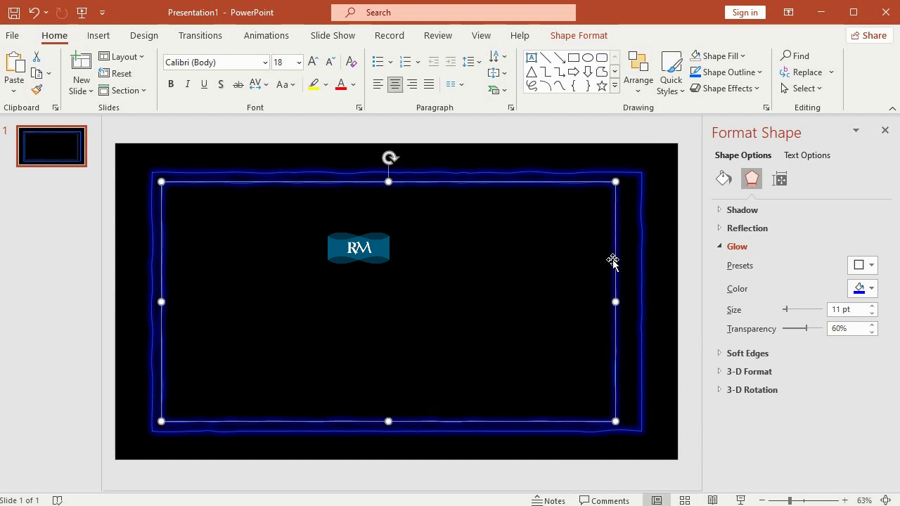
left_click_drag(616, 301, 629, 302)
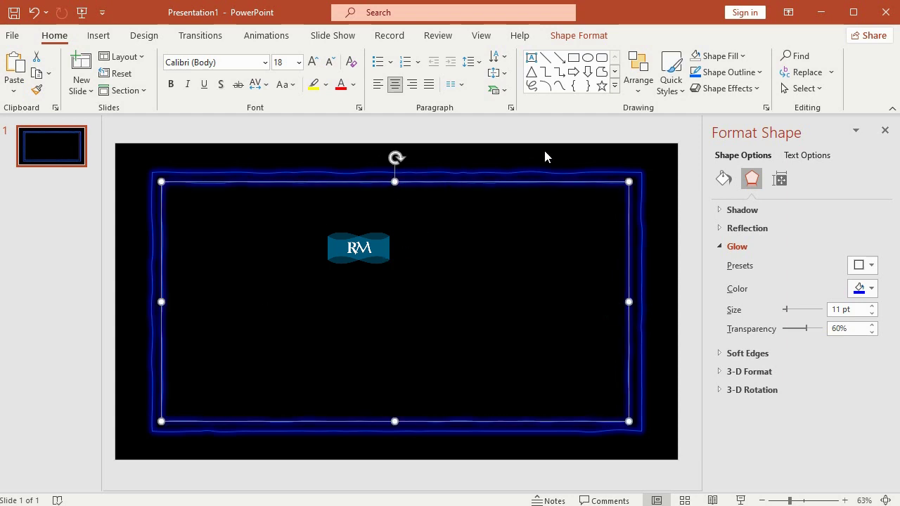
Step: Make the inner frame's outline and glow yellow, then deselect it
left_click(871, 289)
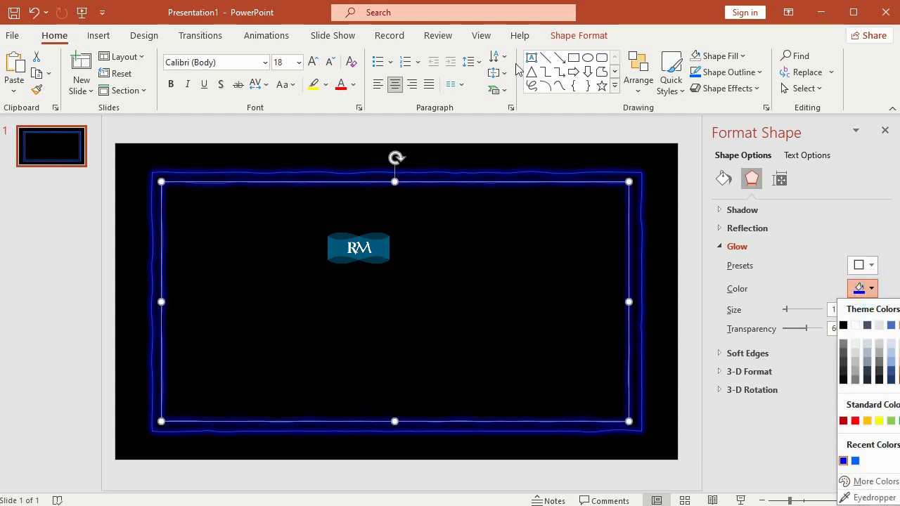
left_click(588, 38)
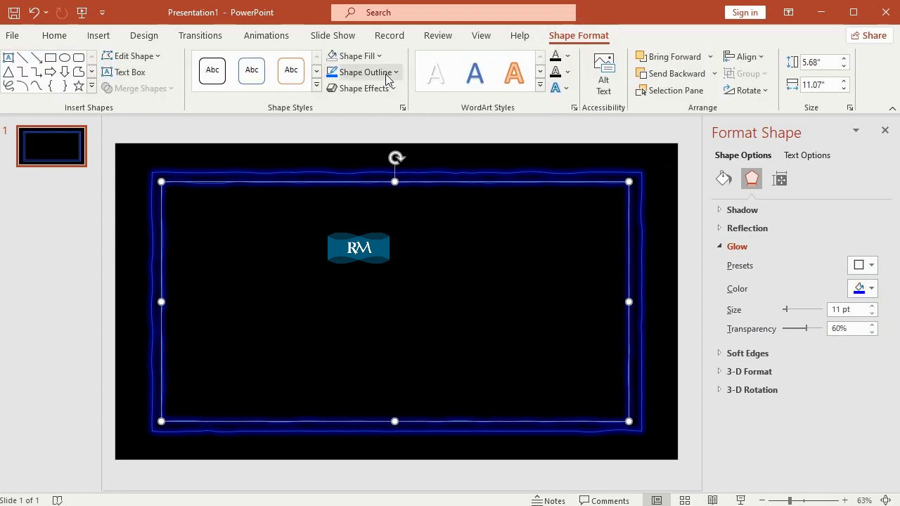
left_click(388, 72)
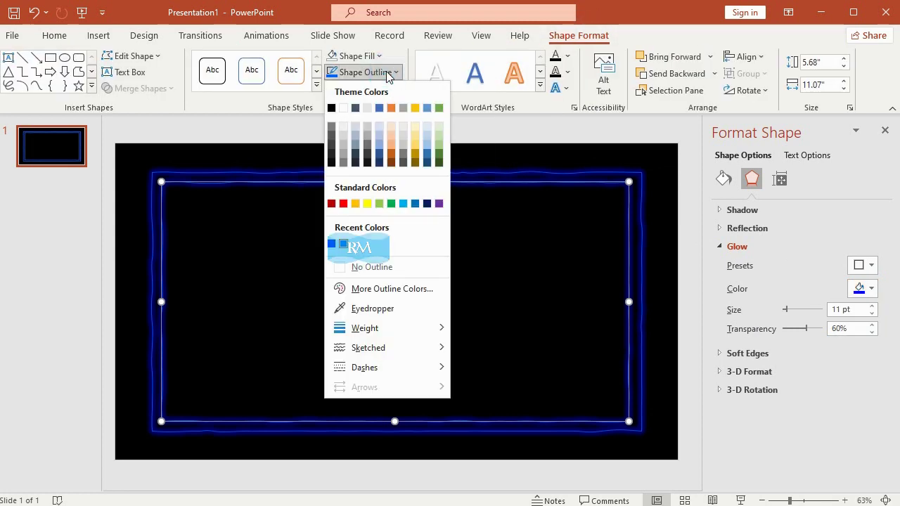
left_click(367, 203)
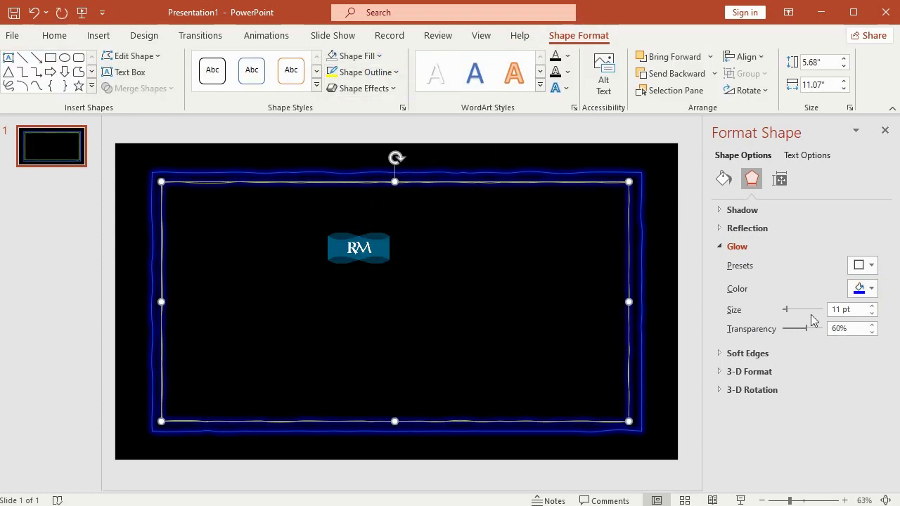
left_click(871, 288)
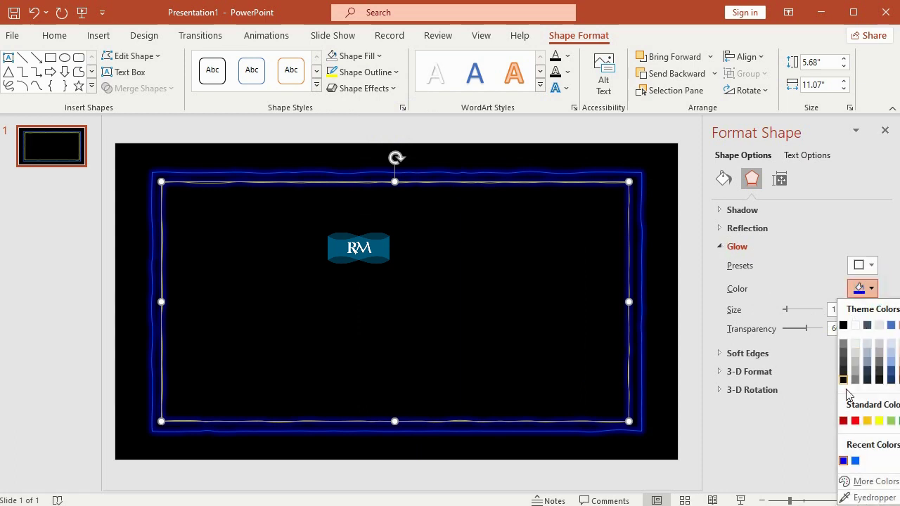
left_click(868, 421)
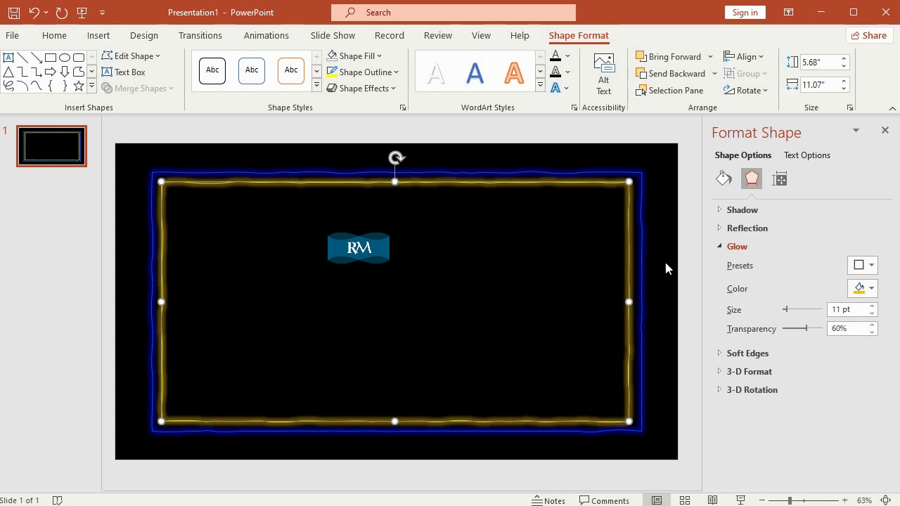
left_click(620, 151)
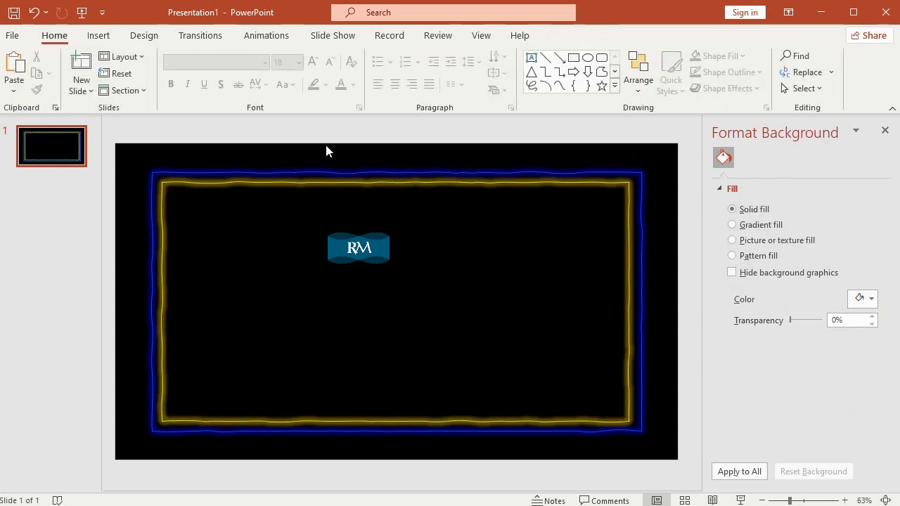
Step: Paste another copy and resize it to 5.12" by 10.57" just inside the yellow frame
left_click(14, 63)
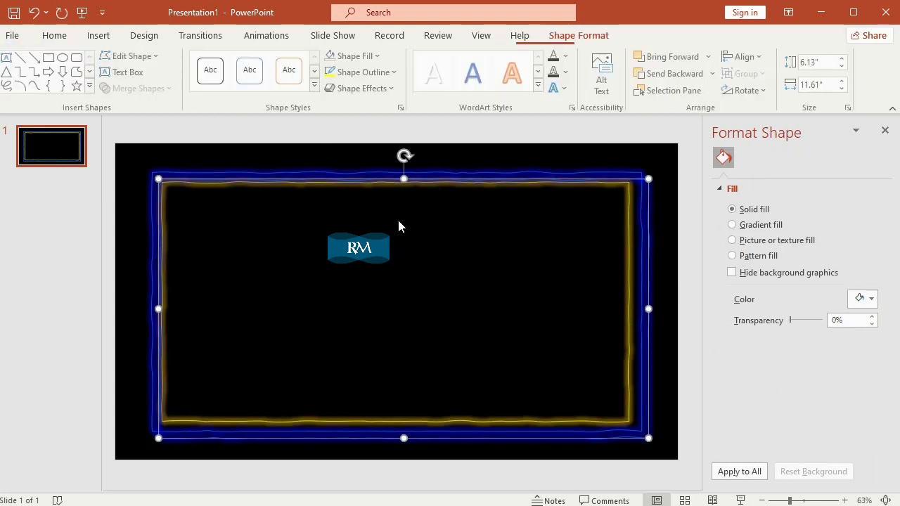
left_click_drag(403, 181, 404, 198)
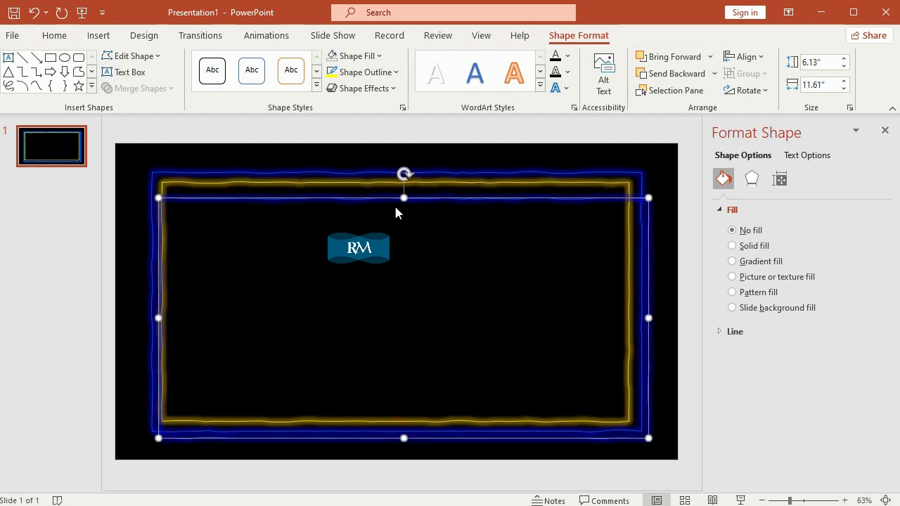
left_click_drag(157, 317, 175, 318)
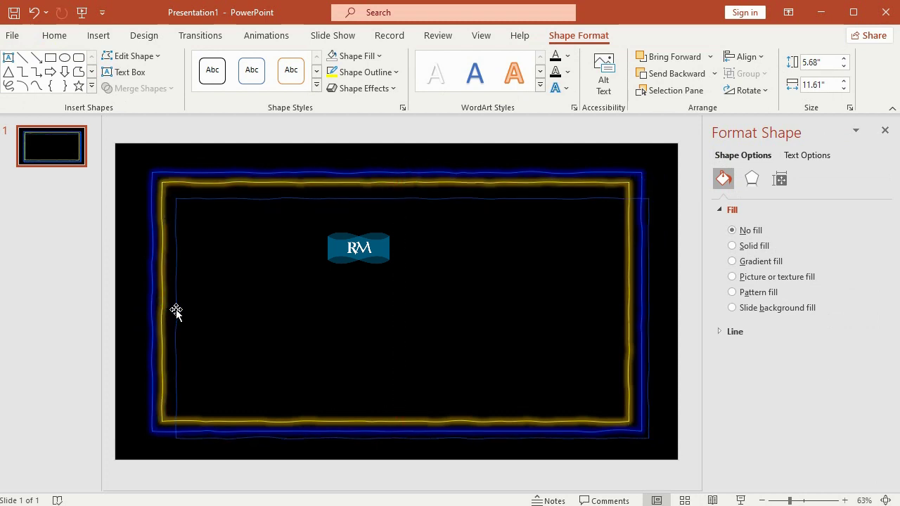
left_click_drag(648, 318, 612, 305)
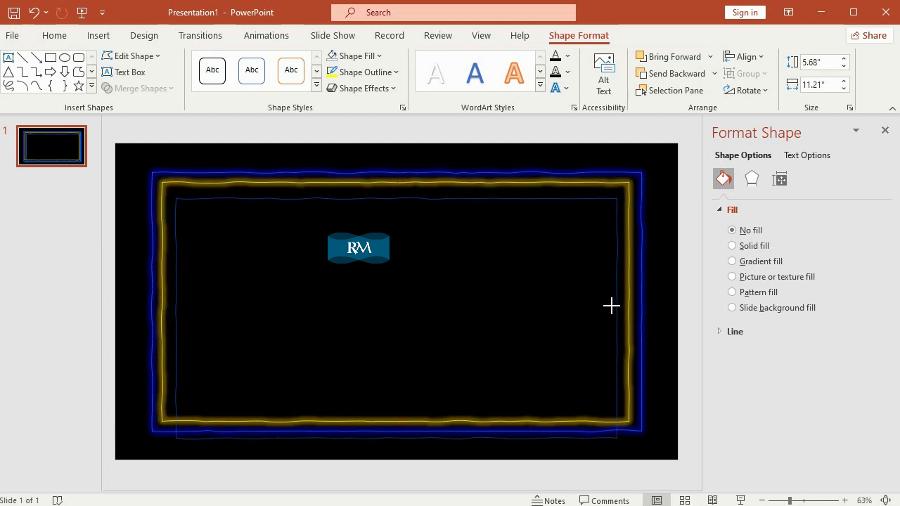
left_click_drag(395, 438, 393, 410)
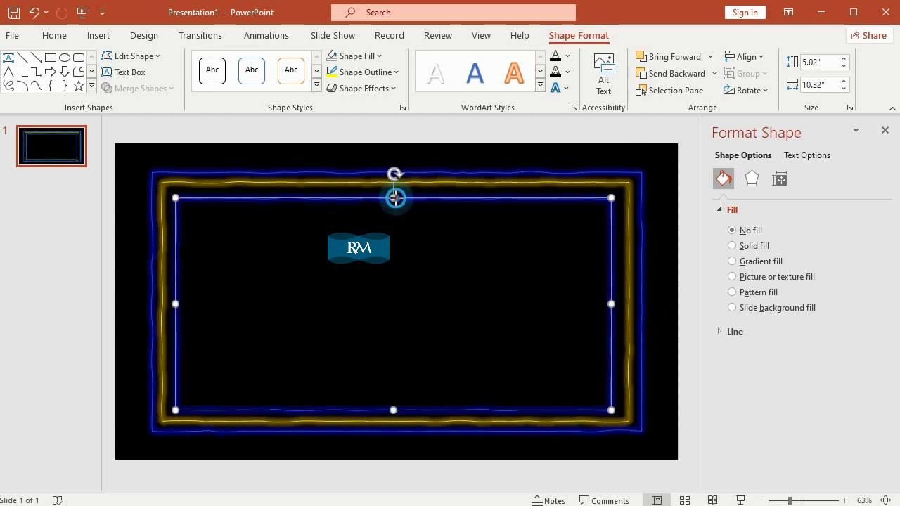
left_click_drag(396, 200, 394, 195)
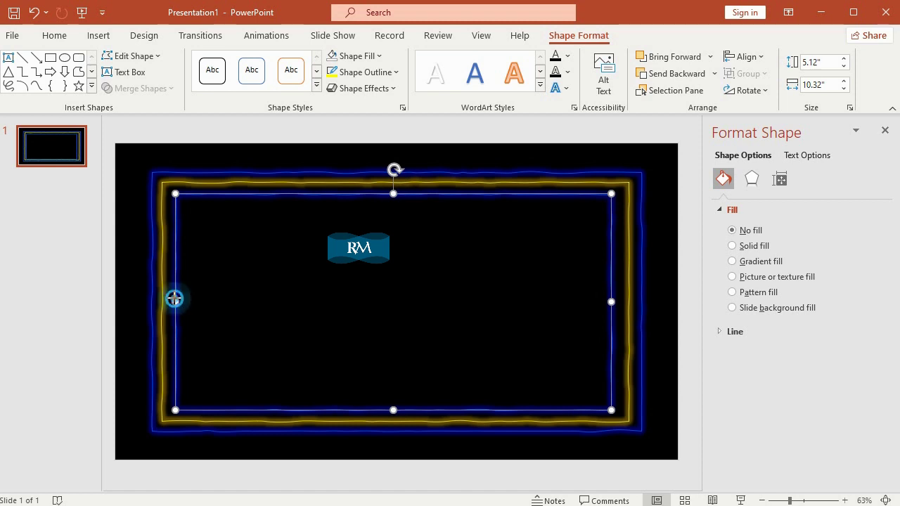
left_click_drag(175, 299, 171, 299)
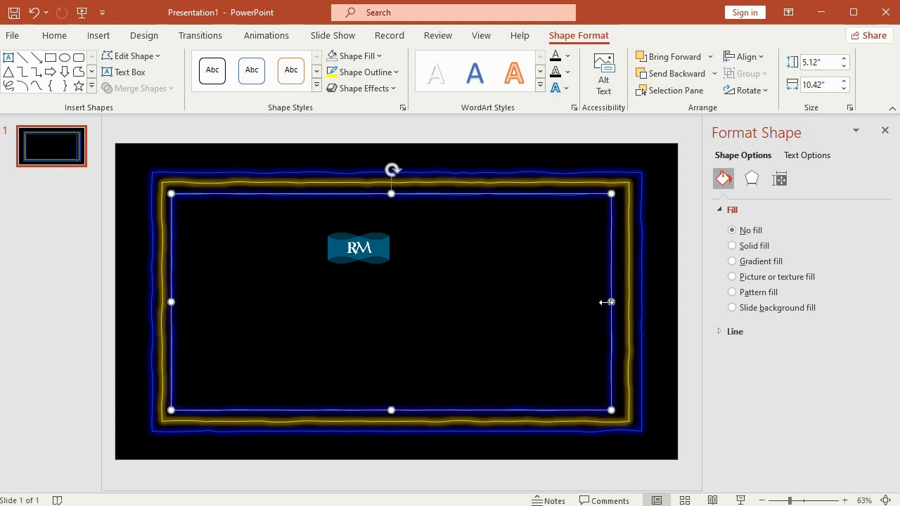
left_click_drag(606, 303, 619, 303)
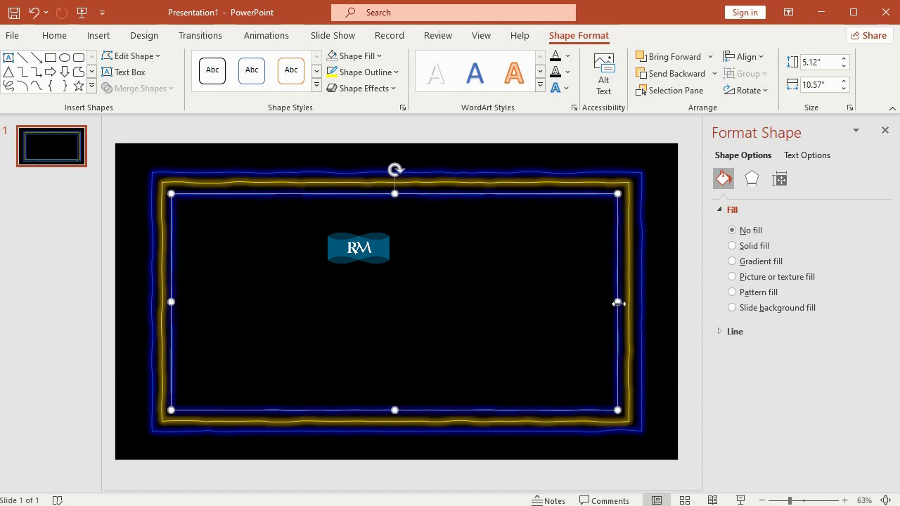
left_click(392, 72)
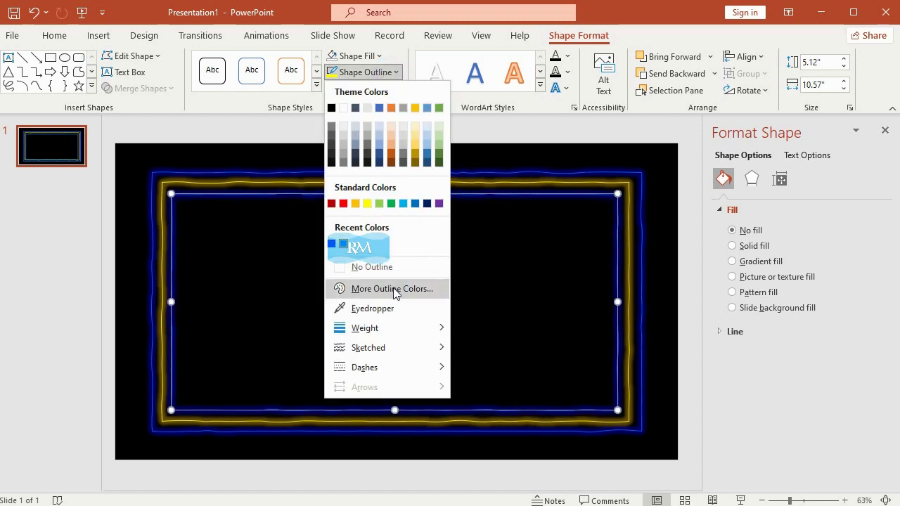
Step: Give the innermost frame a green outline from More Outline Colors
left_click(392, 288)
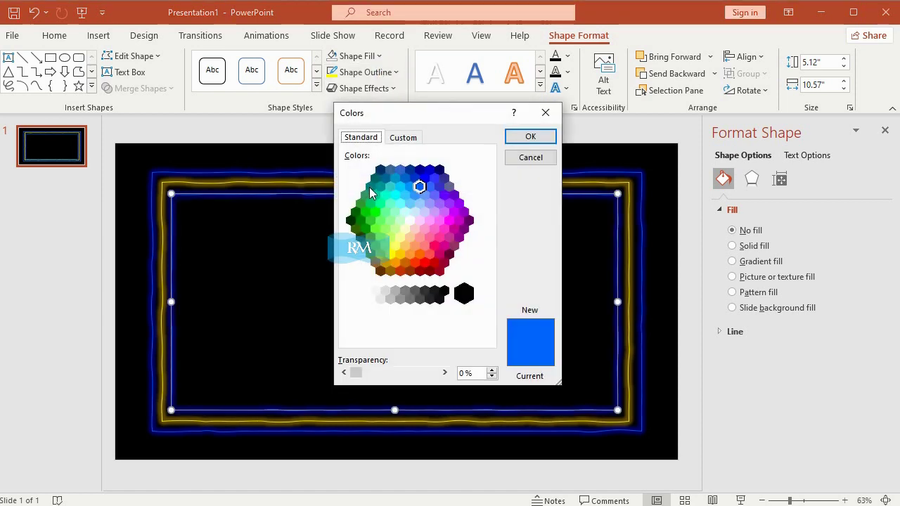
left_click(369, 204)
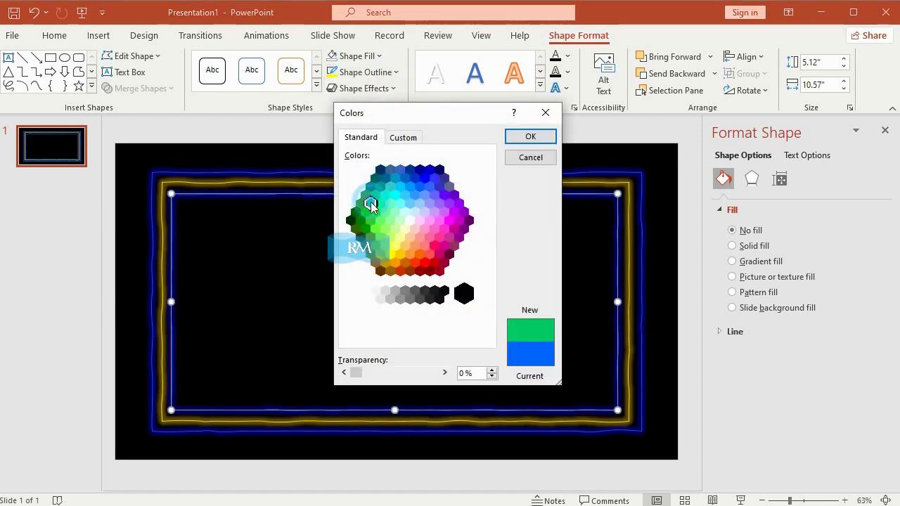
left_click(533, 137)
Step: Set the innermost frame's glow colour to green and raise its top edge slightly
left_click(393, 90)
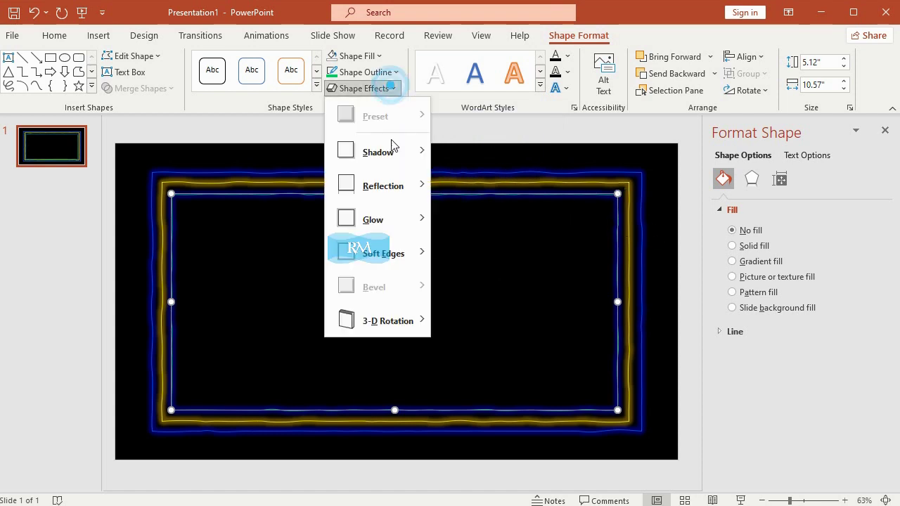
mouse_move(389, 221)
left_click(538, 484)
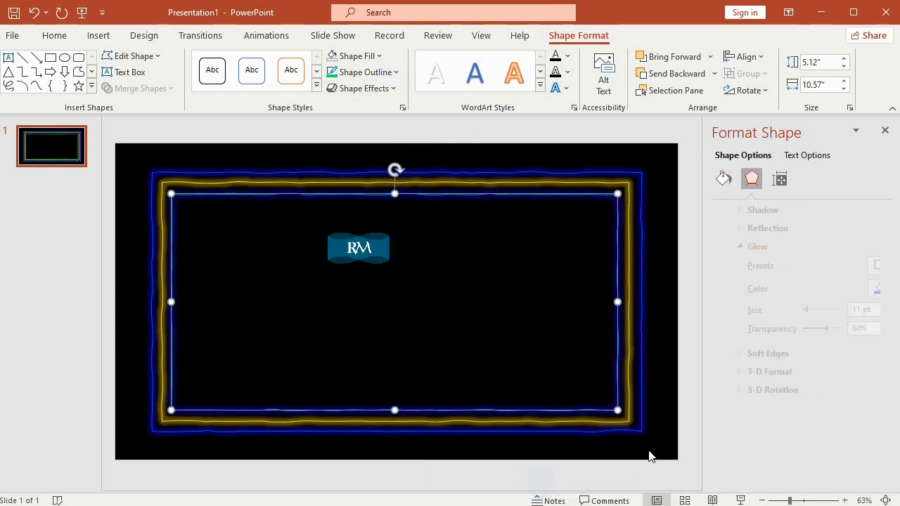
left_click(871, 289)
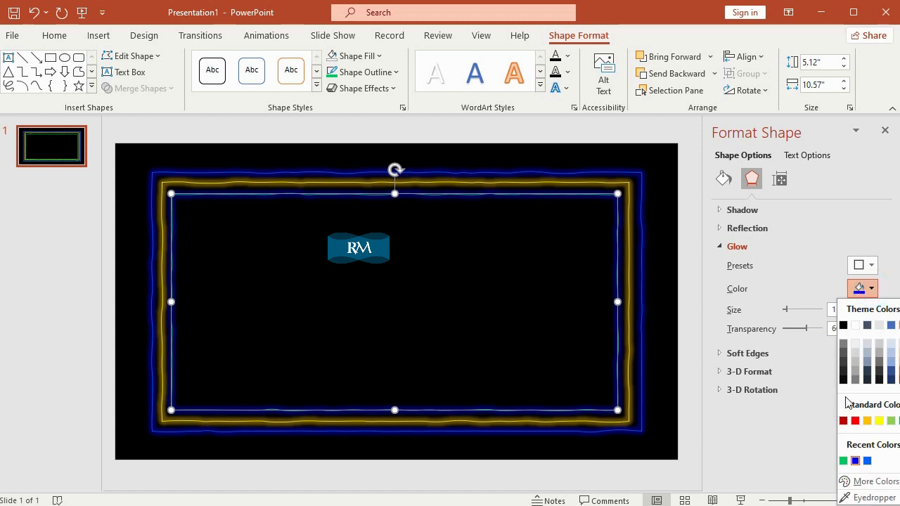
left_click(872, 482)
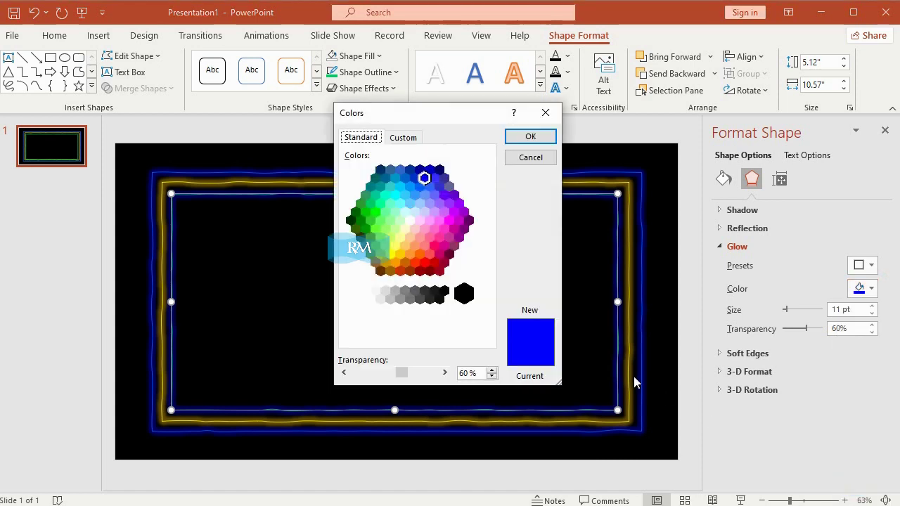
left_click(371, 220)
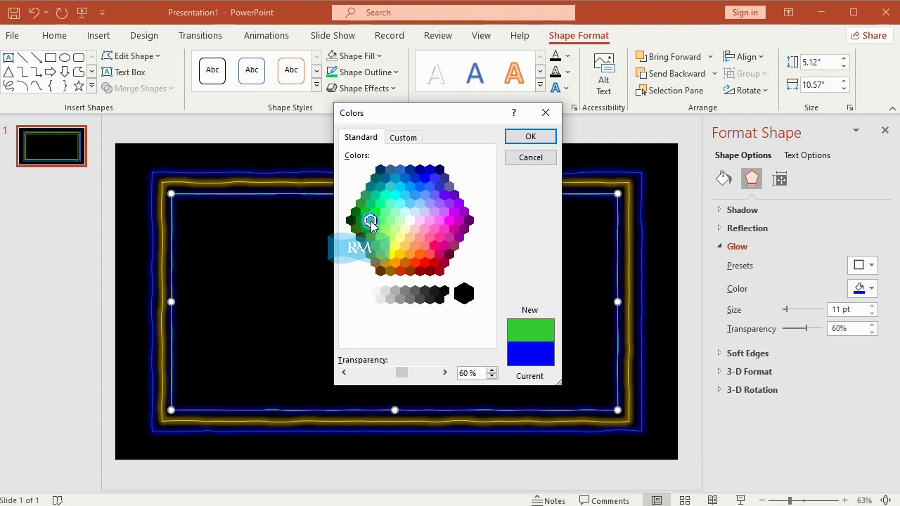
left_click(529, 137)
left_click_drag(397, 194, 397, 189)
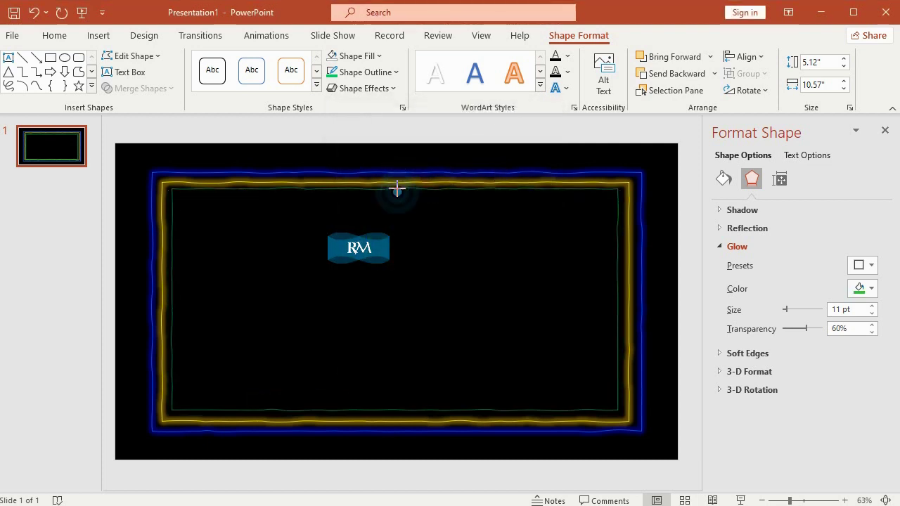
left_click(487, 160)
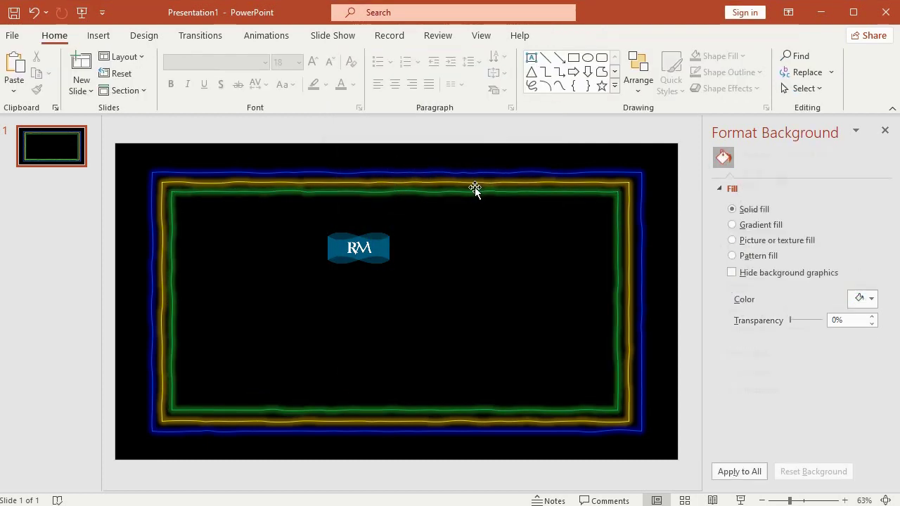
Step: Fine-tune the green frame's bottom, left and top edges
left_click(391, 408)
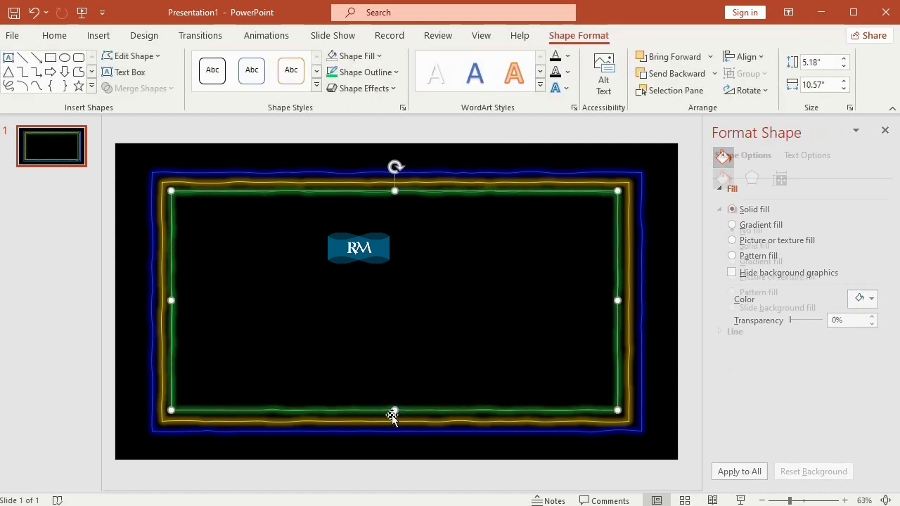
left_click_drag(391, 410, 393, 408)
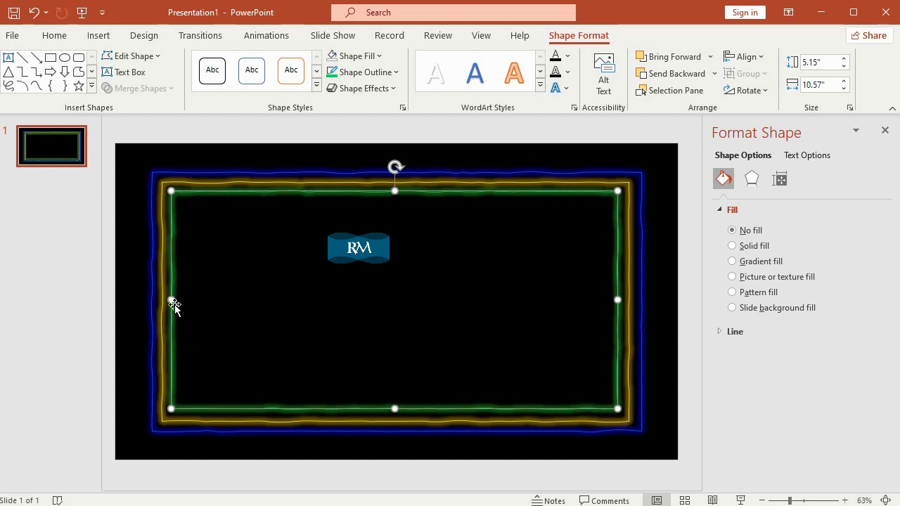
left_click_drag(171, 299, 174, 300)
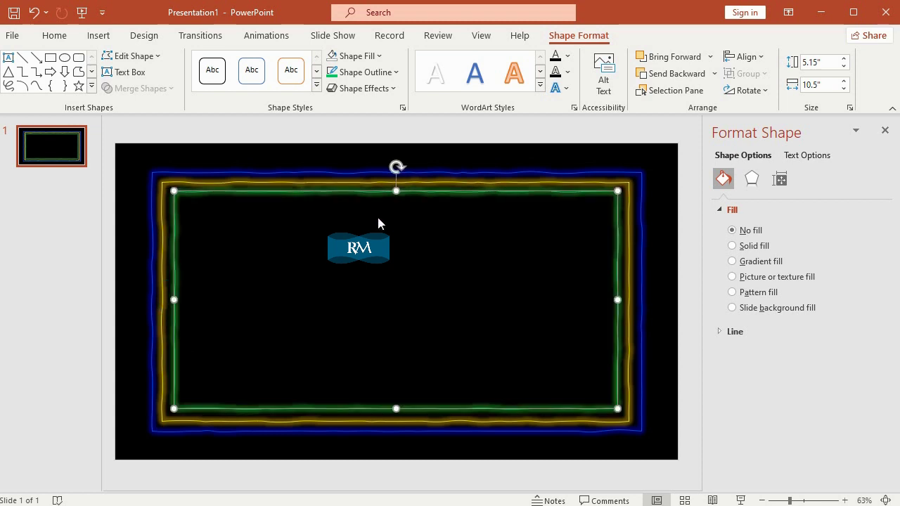
left_click_drag(397, 191, 397, 195)
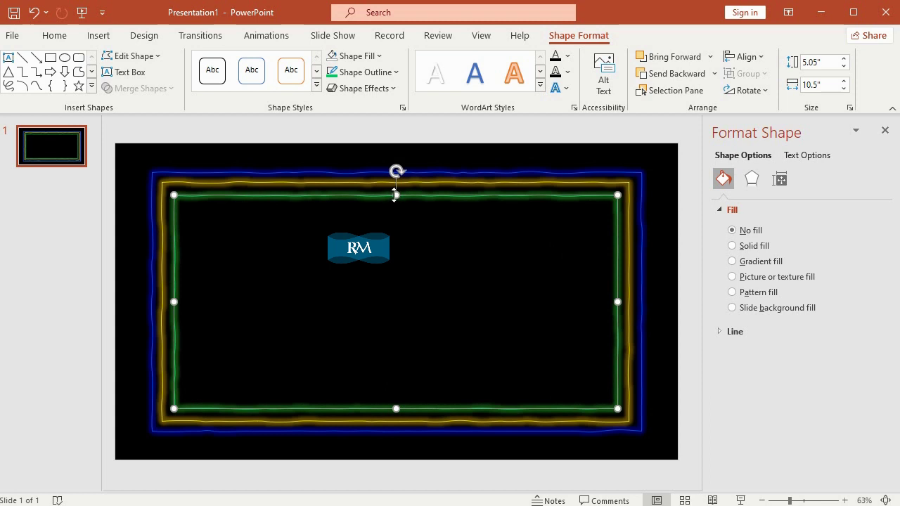
left_click_drag(395, 196, 395, 192)
left_click(675, 210)
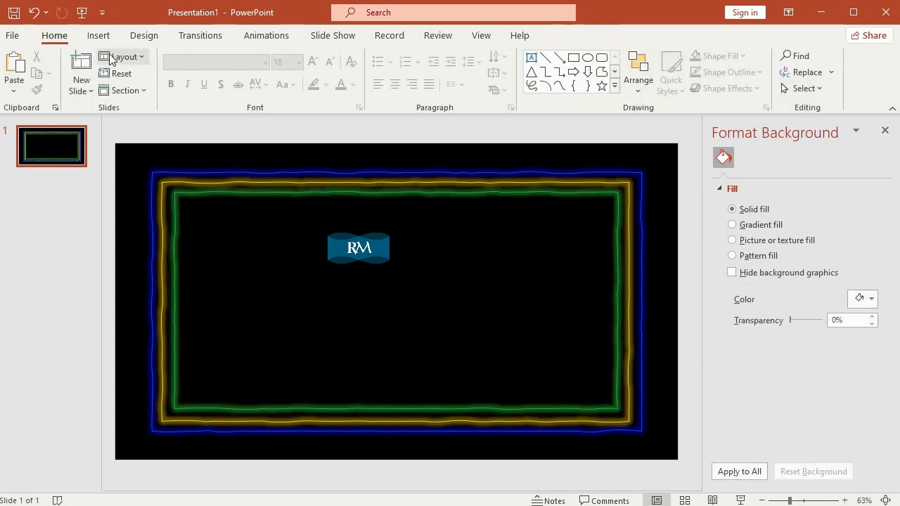
Step: Paste another blue frame copy and shrink it to 5.52" by 9.88" inside the green frame
left_click(15, 64)
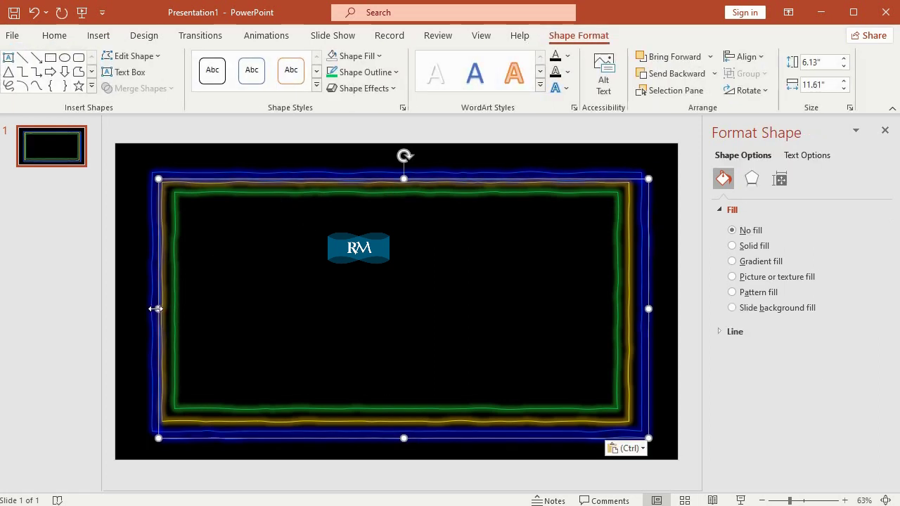
left_click_drag(151, 305, 186, 302)
left_click_drag(415, 181, 409, 204)
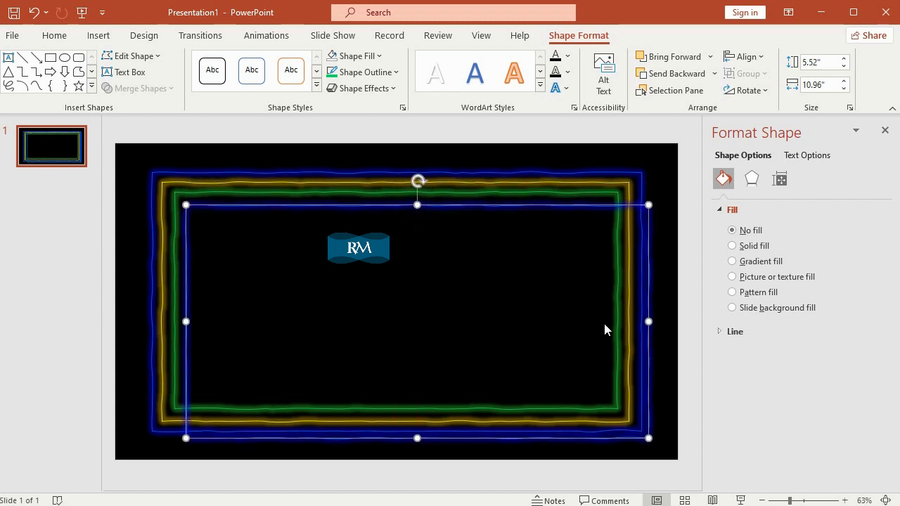
mouse_move(645, 320)
left_mouse_down()
mouse_move(595, 311)
mouse_move(602, 320)
left_mouse_up()
left_click_drag(393, 439, 384, 397)
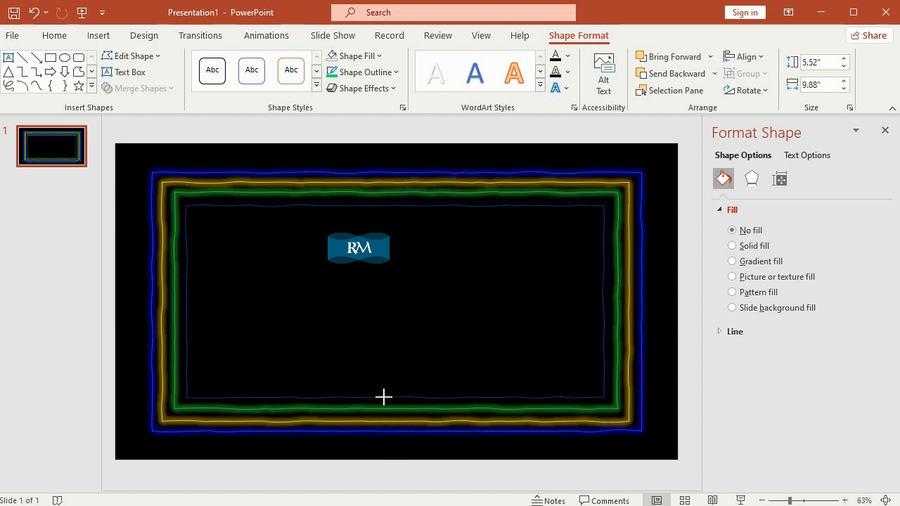
Step: Give the fourth frame a pink outline from the custom colour picker
left_click(389, 72)
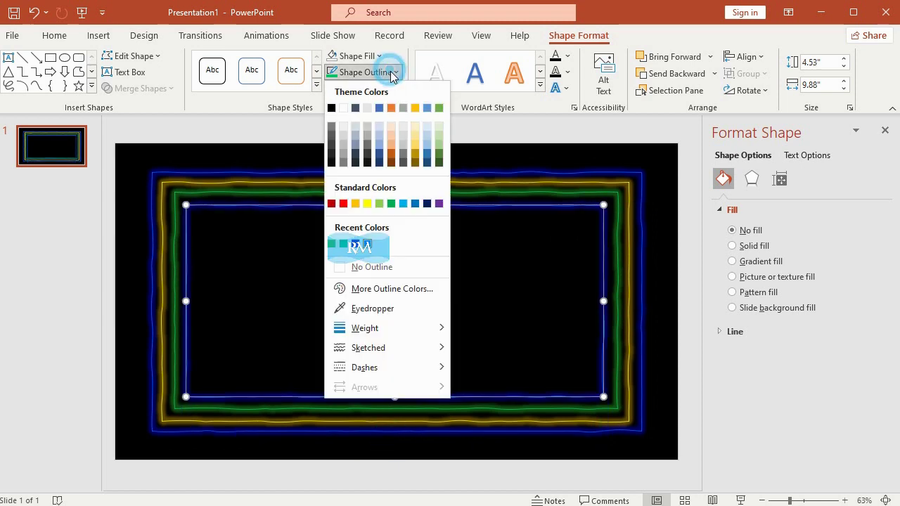
left_click(392, 289)
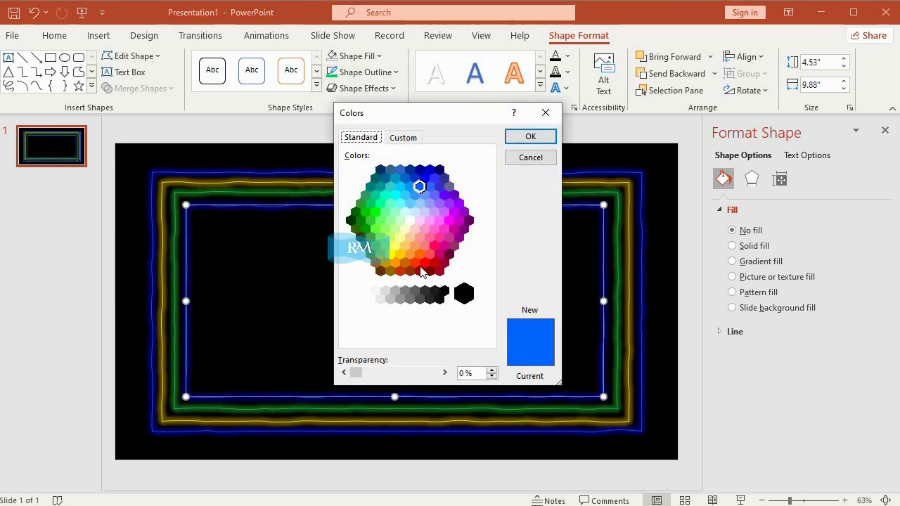
left_click(440, 238)
left_click(529, 137)
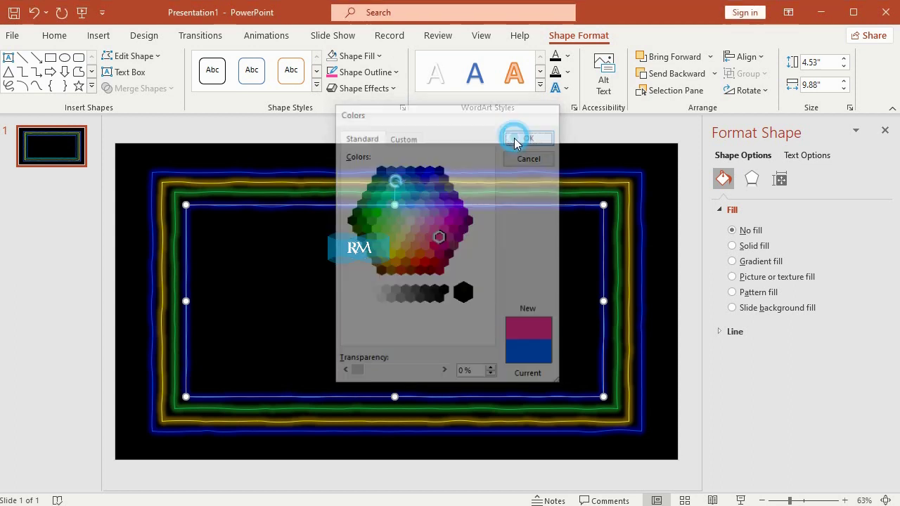
Step: Set the fourth frame's glow colour to pink in Glow Options
left_click(375, 87)
mouse_move(406, 226)
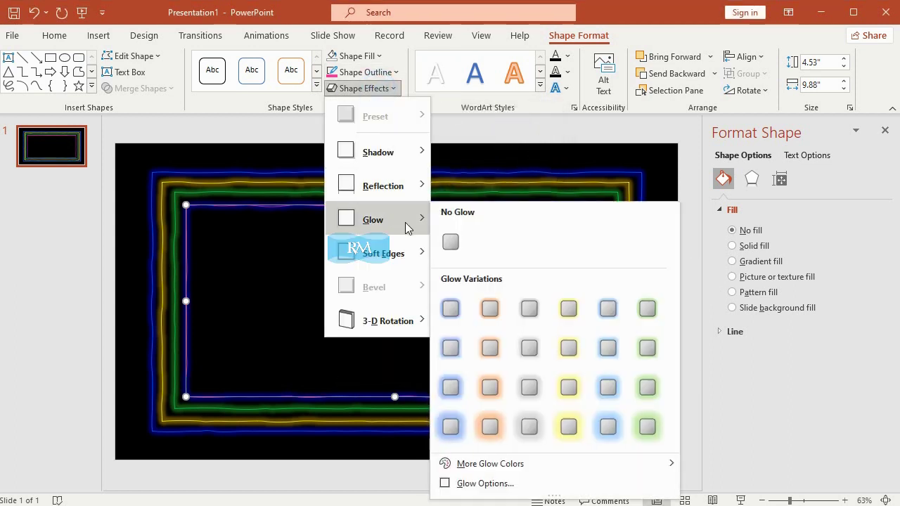
left_click(501, 483)
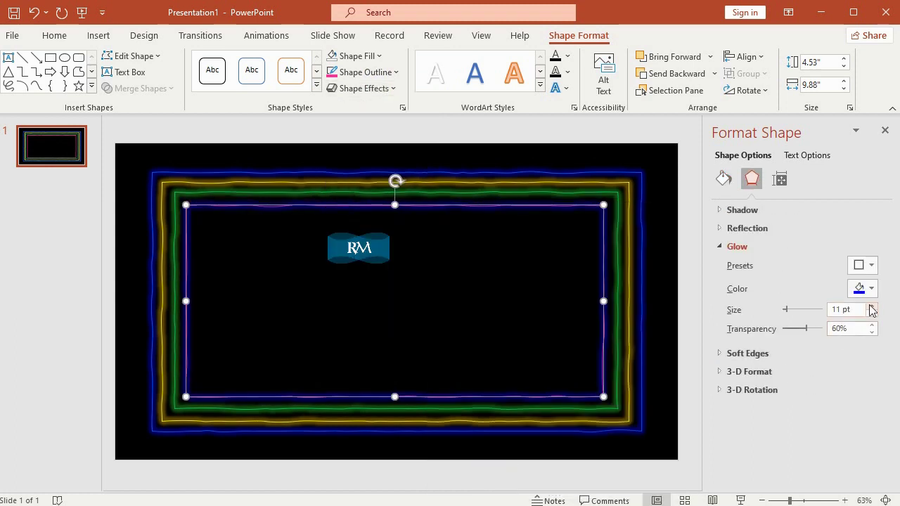
left_click(872, 289)
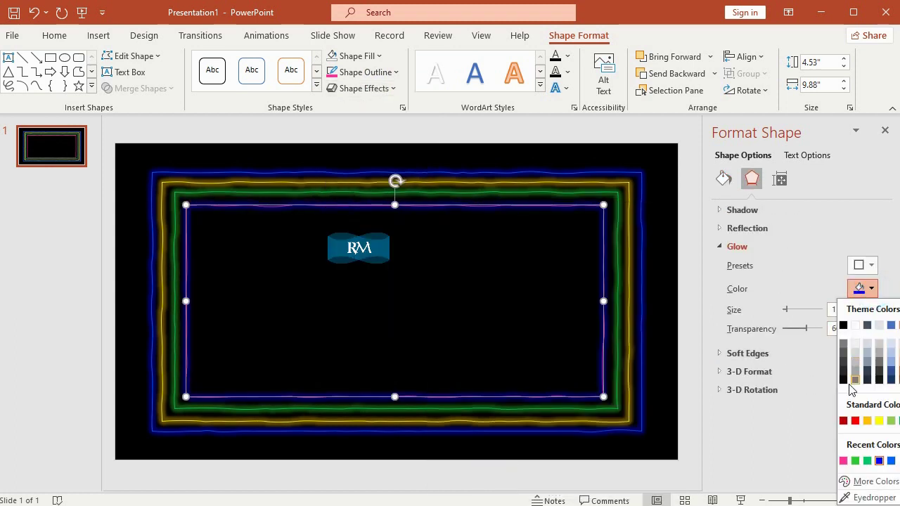
left_click(872, 482)
left_click(432, 246)
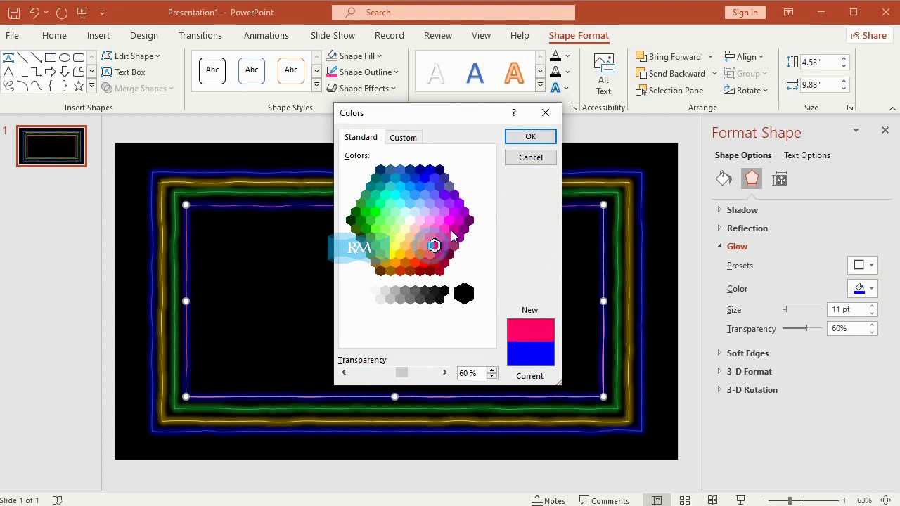
left_click(514, 139)
left_click(655, 163)
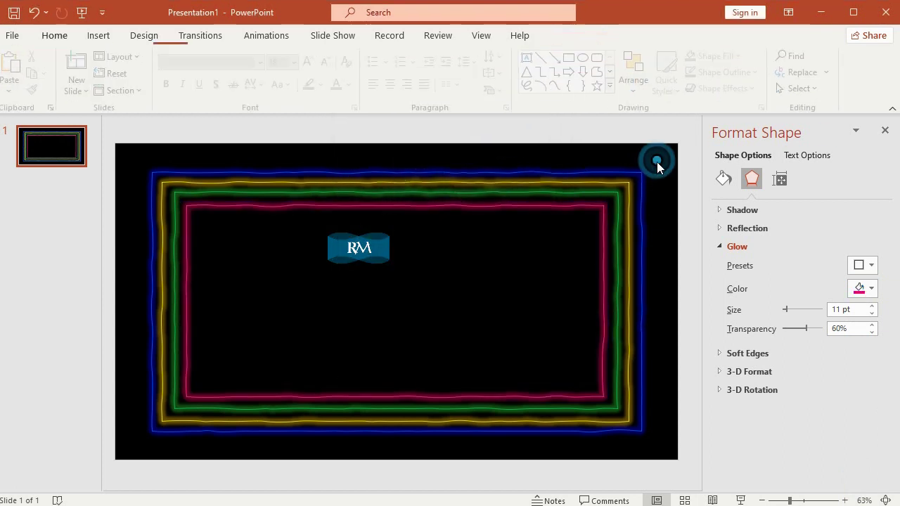
Step: Widen the pink frame slightly to the right
left_click(362, 210)
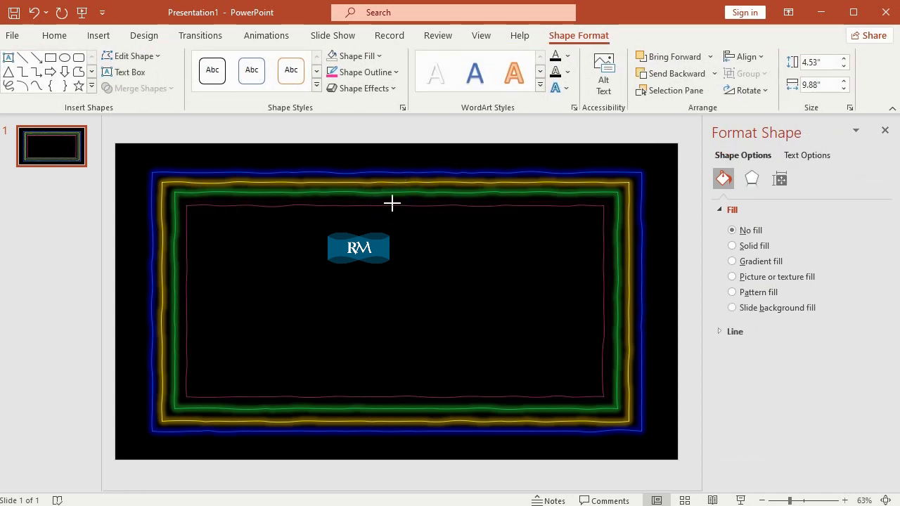
key("ctrl+y")
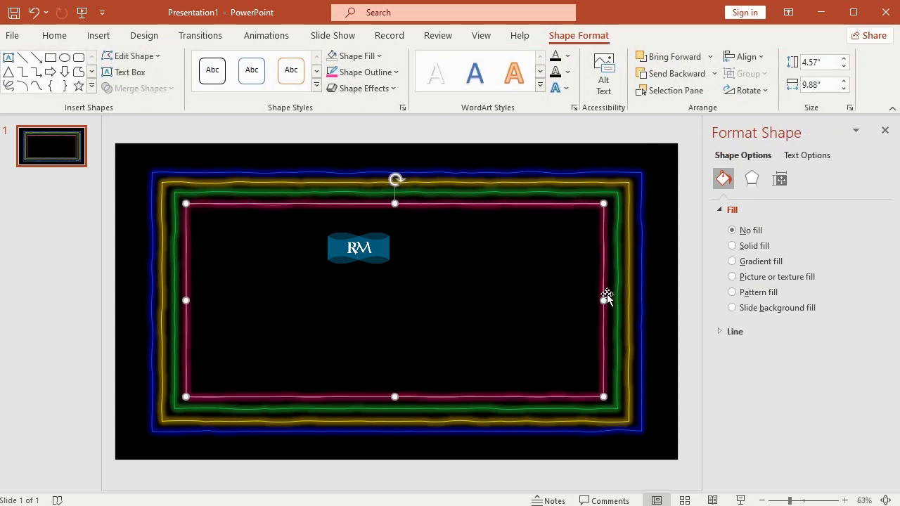
left_click_drag(604, 301, 606, 302)
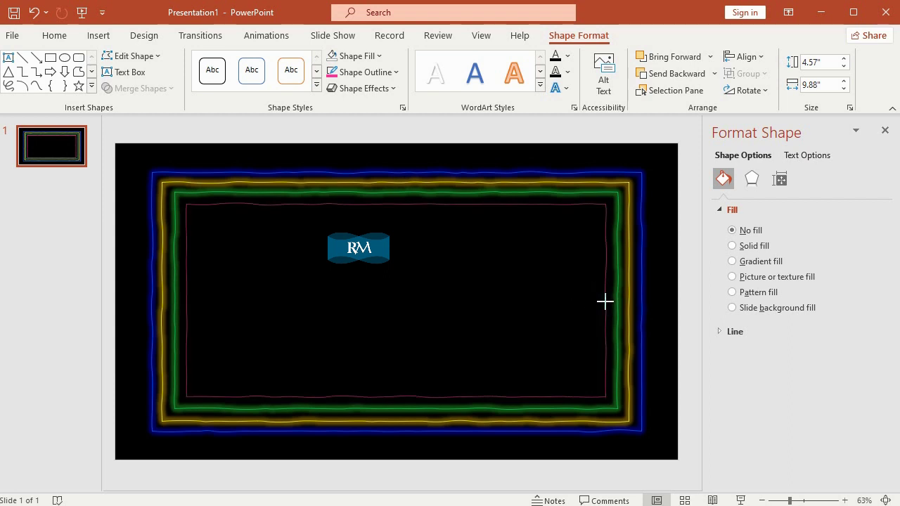
left_click(659, 229)
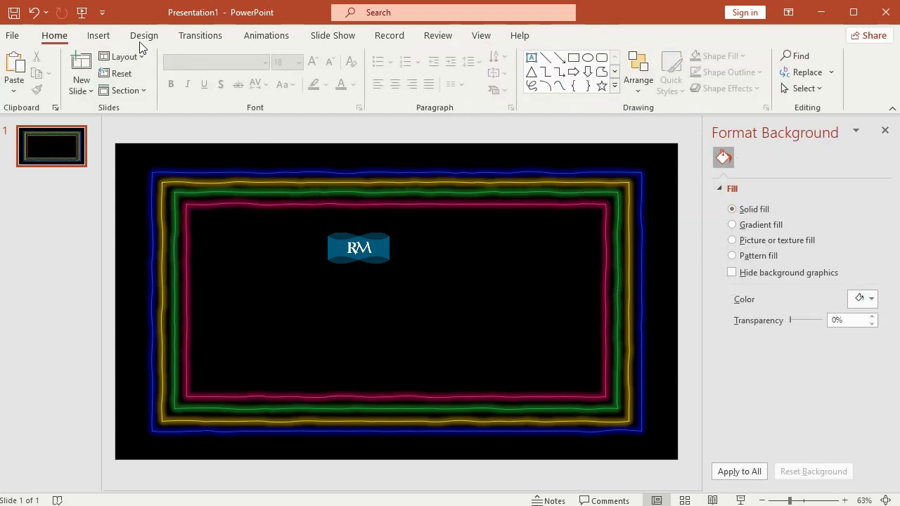
Step: Insert the tulip photo img10 from the Flowers folder onto the slide
left_click(97, 36)
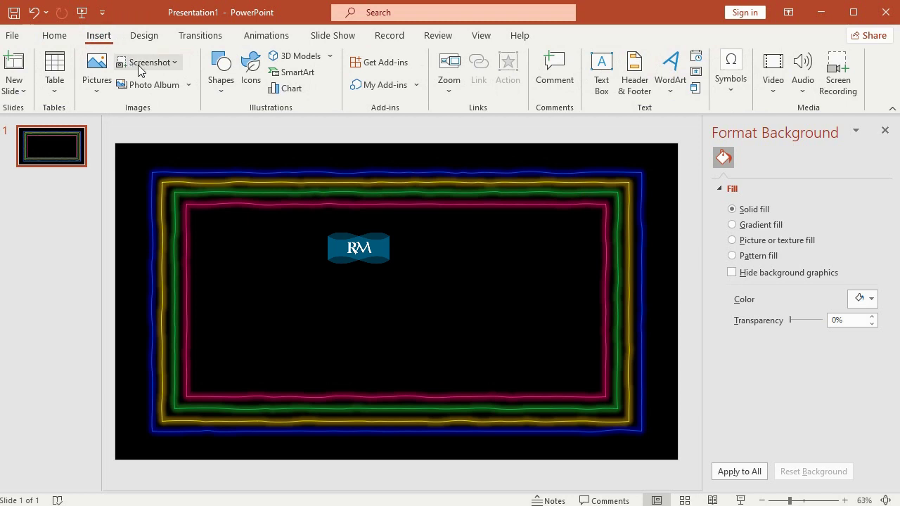
left_click(103, 80)
left_click(136, 131)
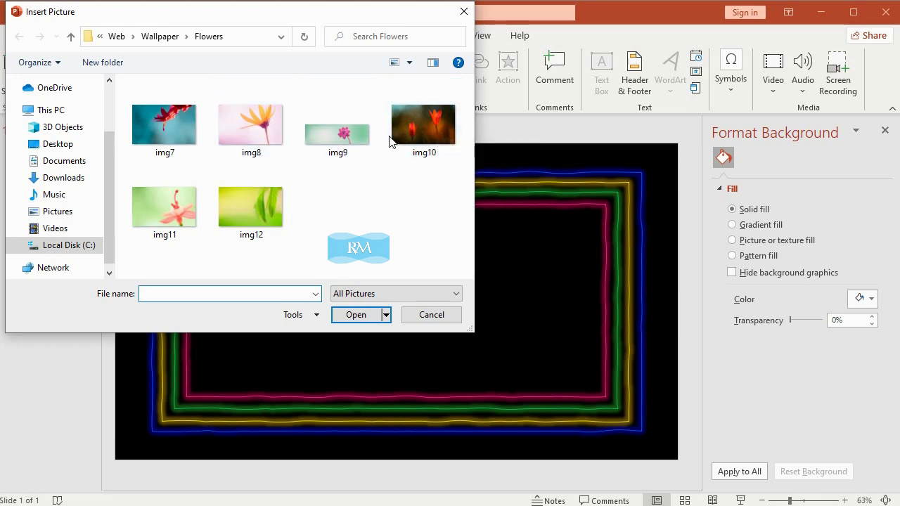
double_click(411, 134)
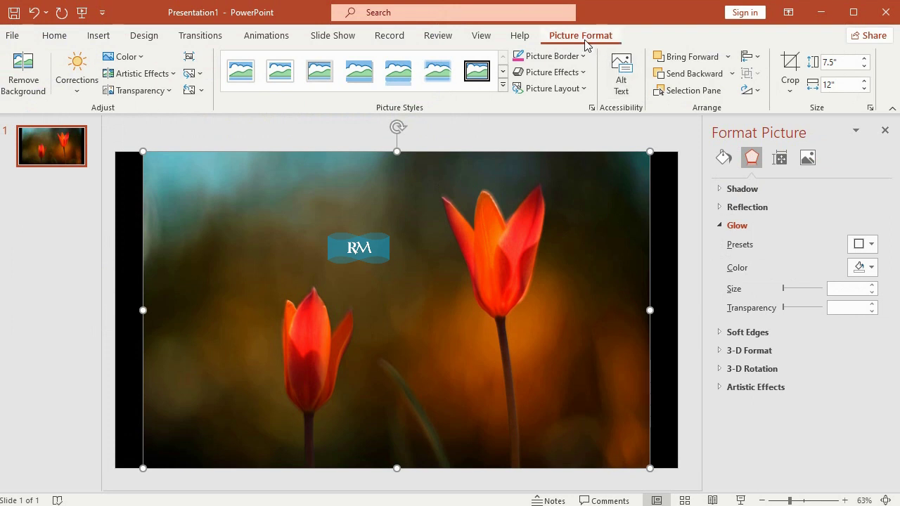
Step: Remove the tulip photo's background, keeping both stems and erasing the brown backdrop and orange patch
left_click(37, 89)
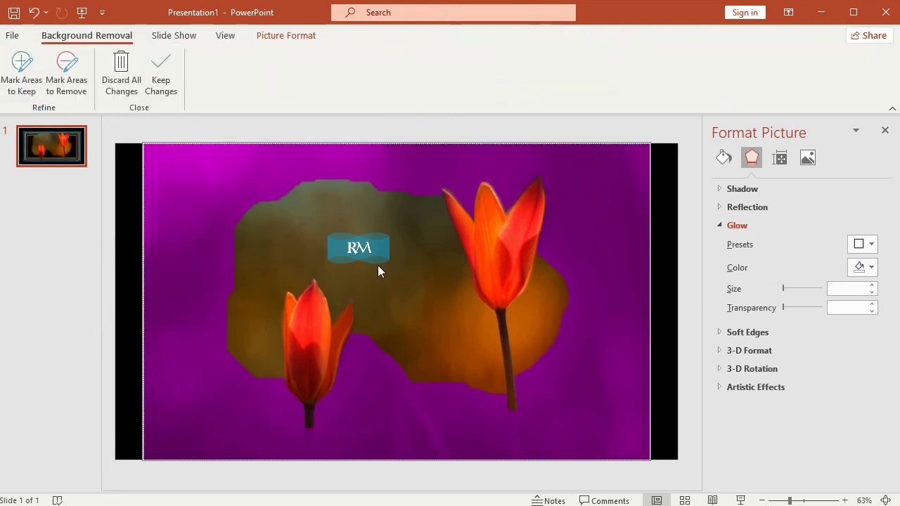
left_click(24, 68)
left_click_drag(308, 425, 311, 454)
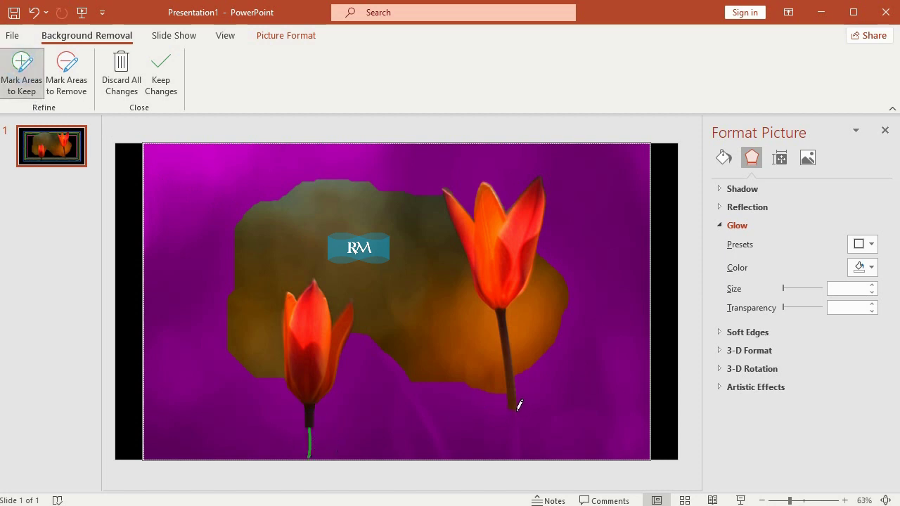
left_click_drag(514, 411, 516, 446)
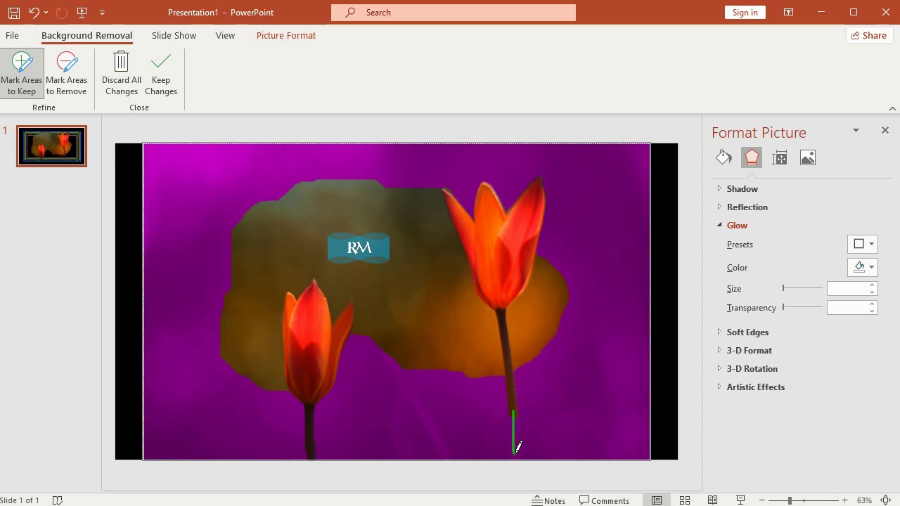
left_click(67, 74)
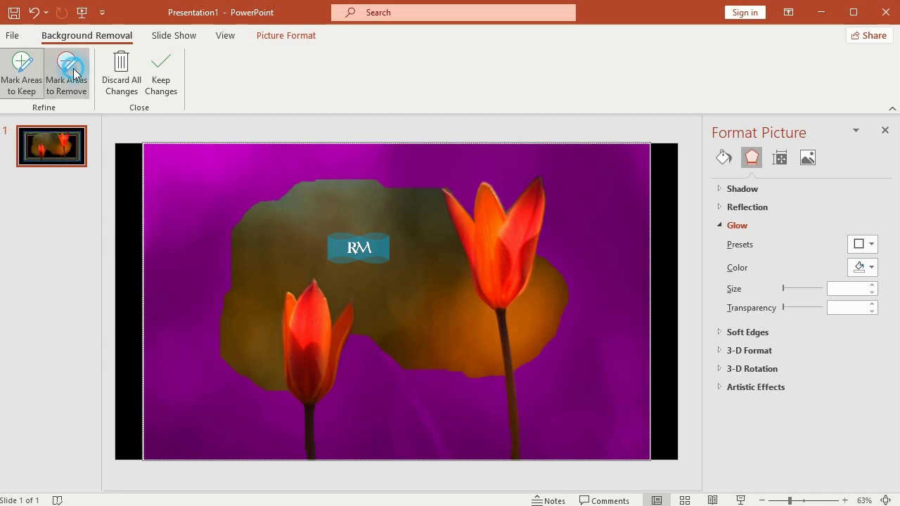
left_click_drag(302, 215, 448, 332)
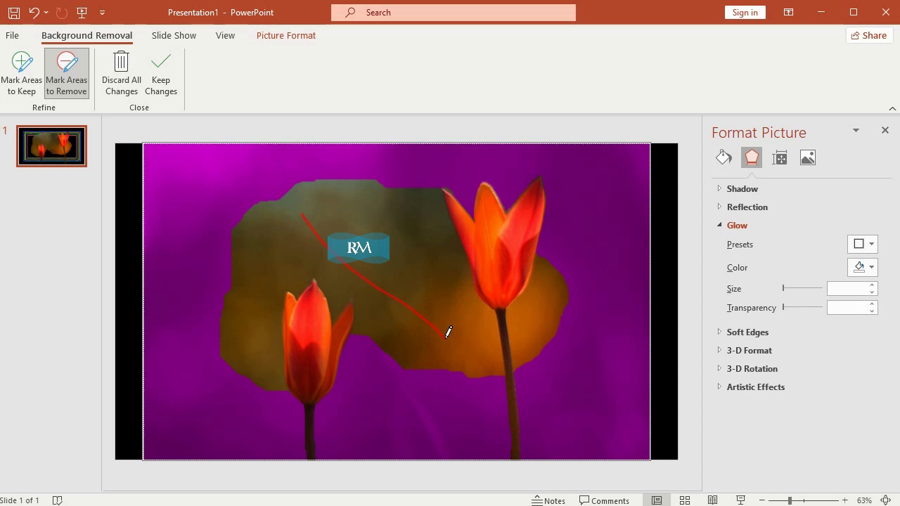
left_click_drag(549, 284, 530, 325)
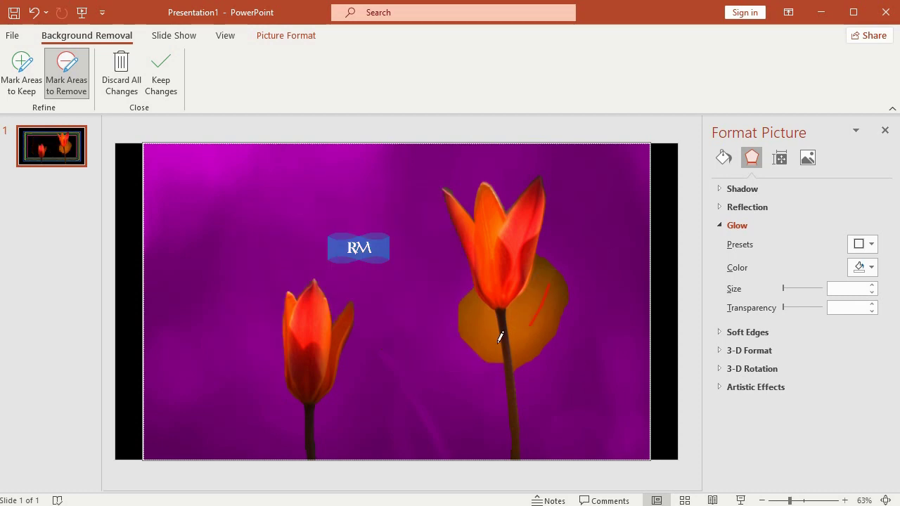
left_click(173, 90)
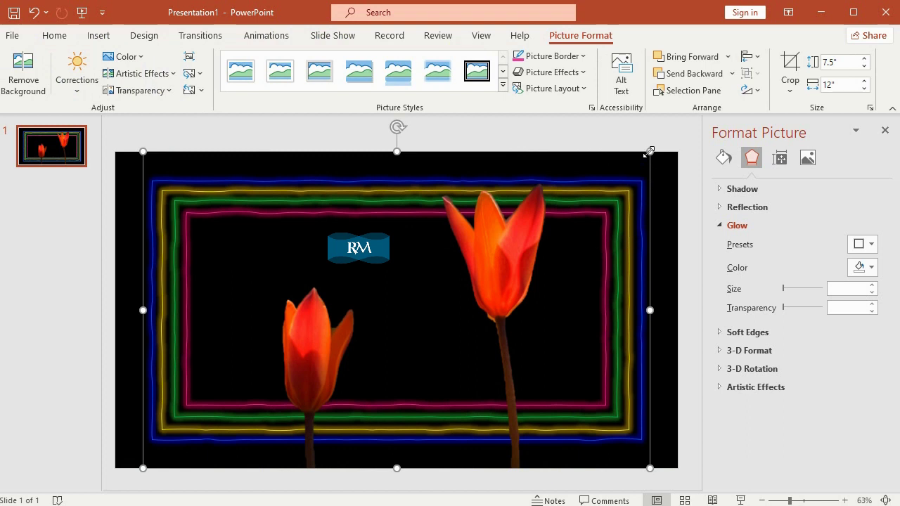
Step: Shrink the tulip picture, raise it inside the frames, and place a duplicate to the right
left_click_drag(648, 152, 487, 245)
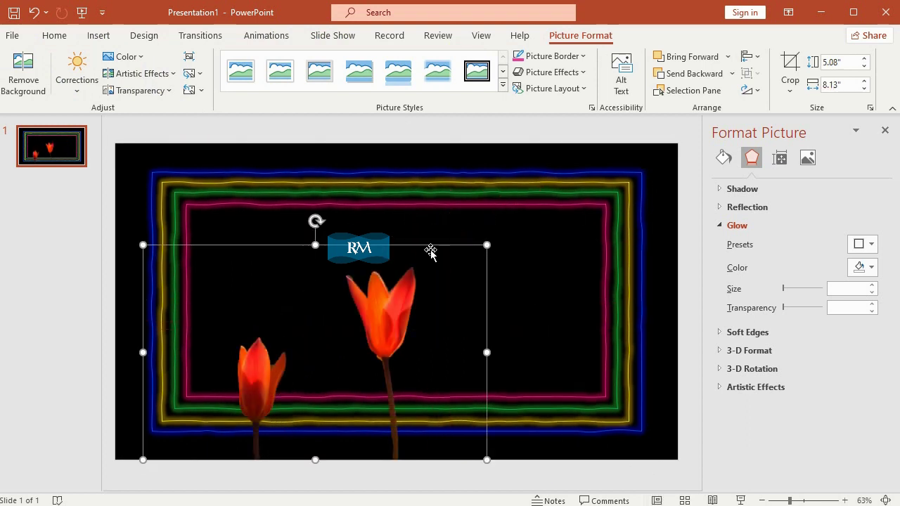
left_click_drag(431, 248, 450, 193)
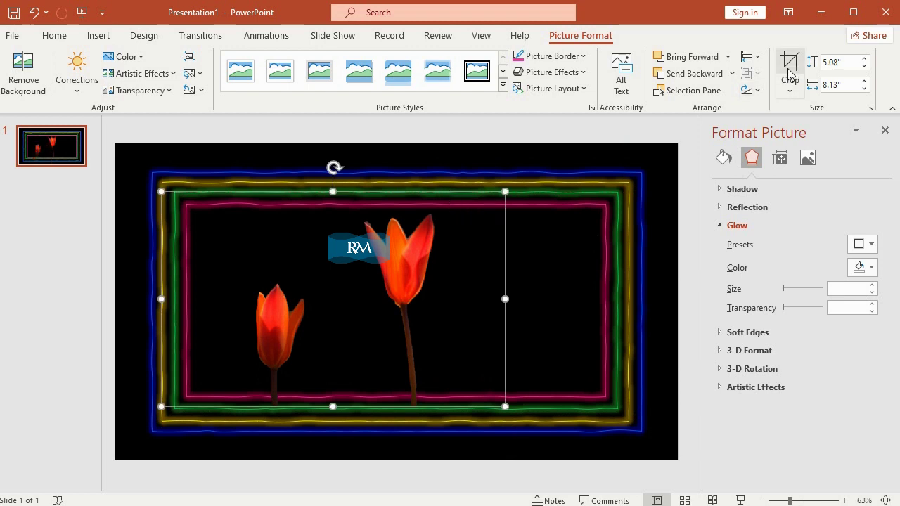
left_click(55, 36)
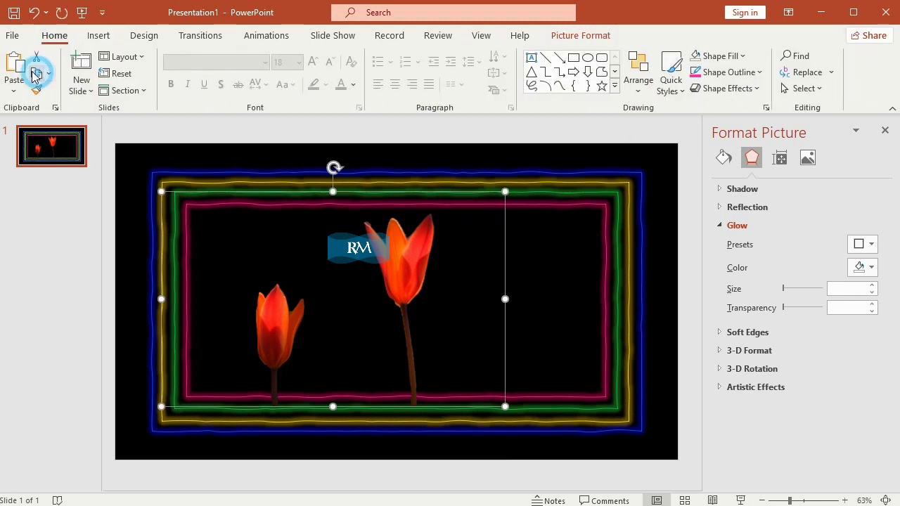
left_click(15, 65)
mouse_move(377, 221)
left_mouse_down()
mouse_move(384, 229)
mouse_move(558, 218)
left_mouse_up()
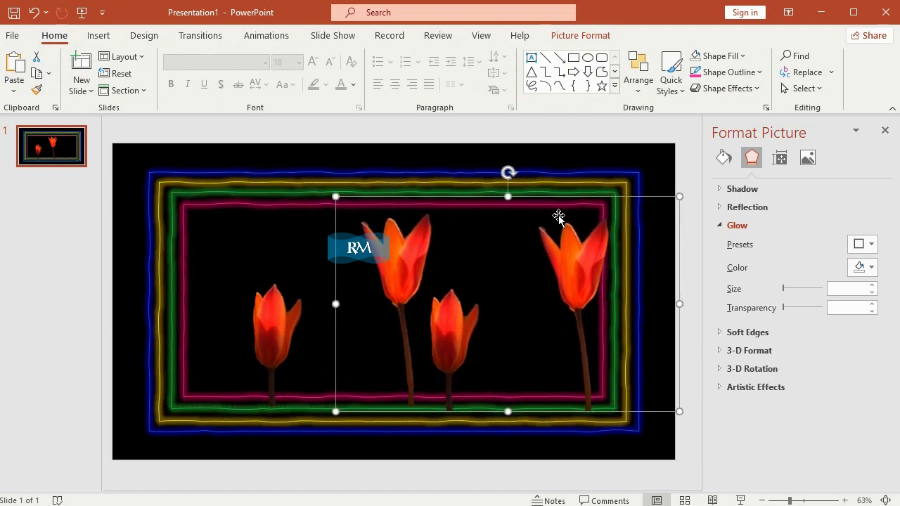
Step: Crop the duplicate picture down to the single tall tulip
left_click(598, 36)
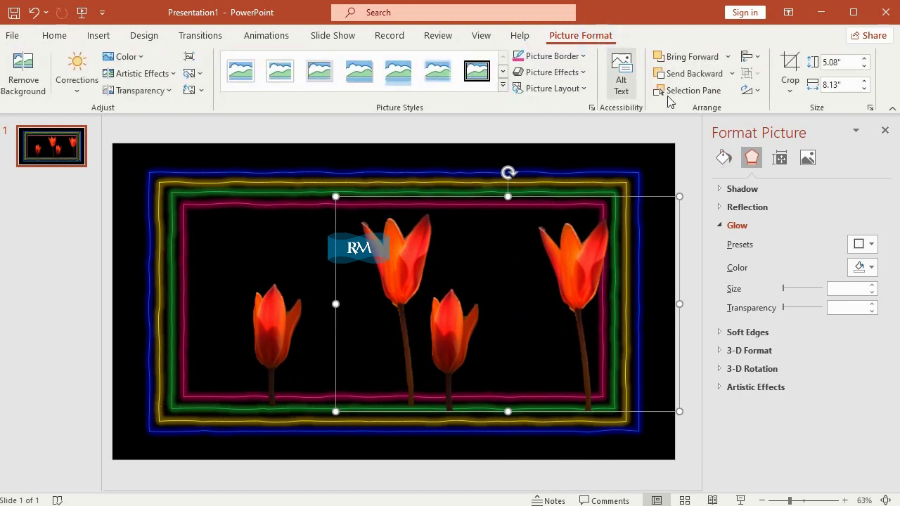
left_click(790, 67)
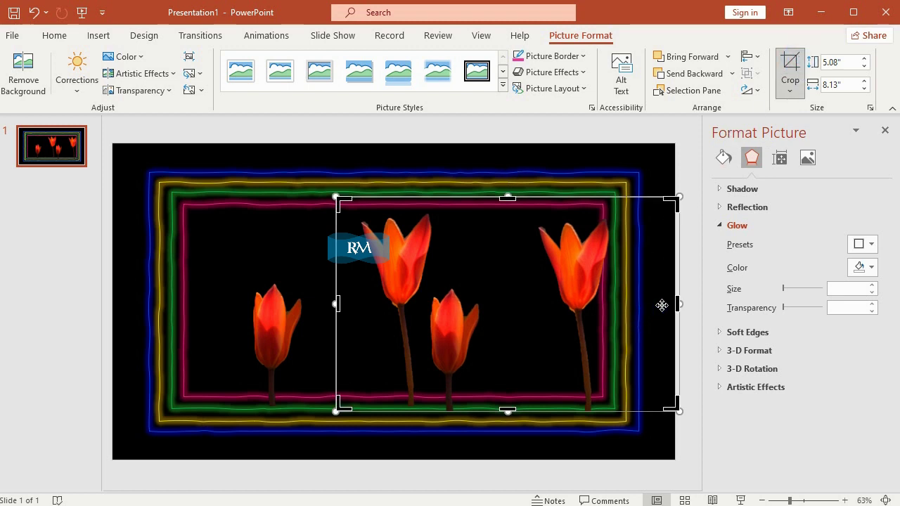
left_click_drag(678, 302, 513, 287)
left_click_drag(338, 304, 391, 309)
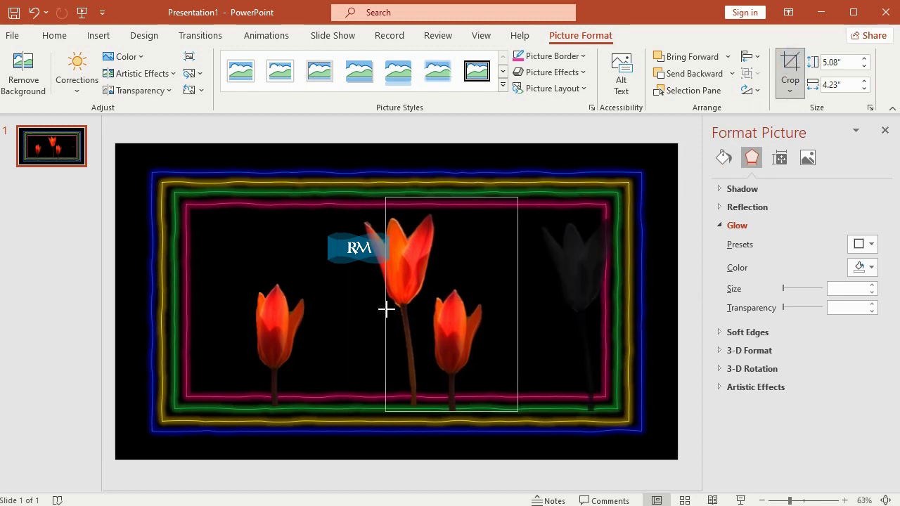
left_click(789, 69)
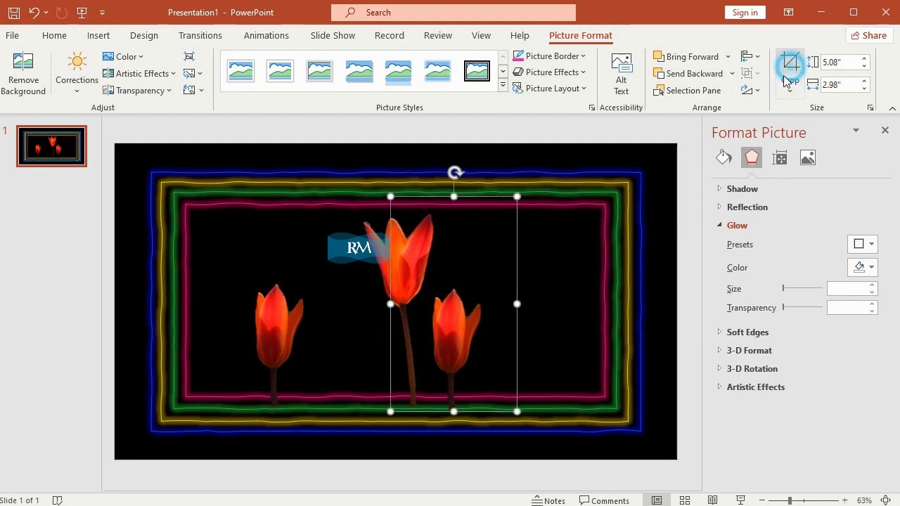
Step: Crop the original picture to the small tulip and move it to the left
left_click(290, 305)
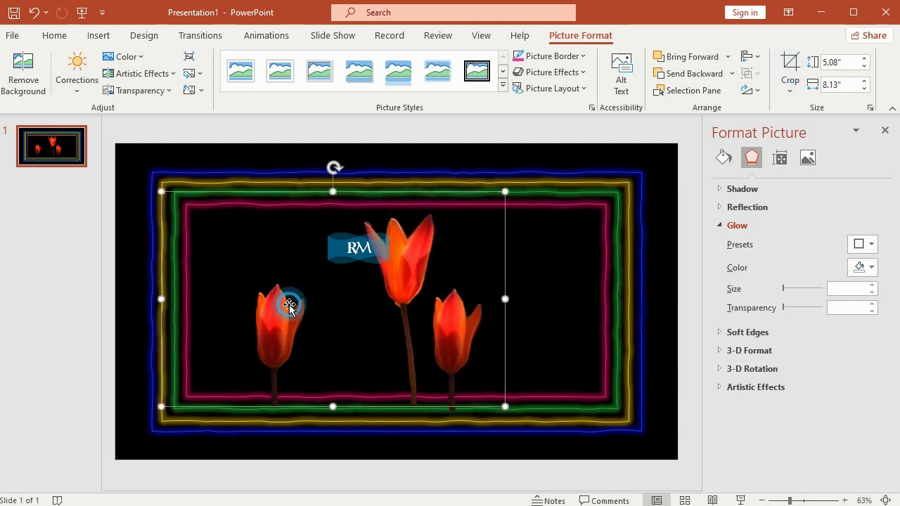
left_click(790, 70)
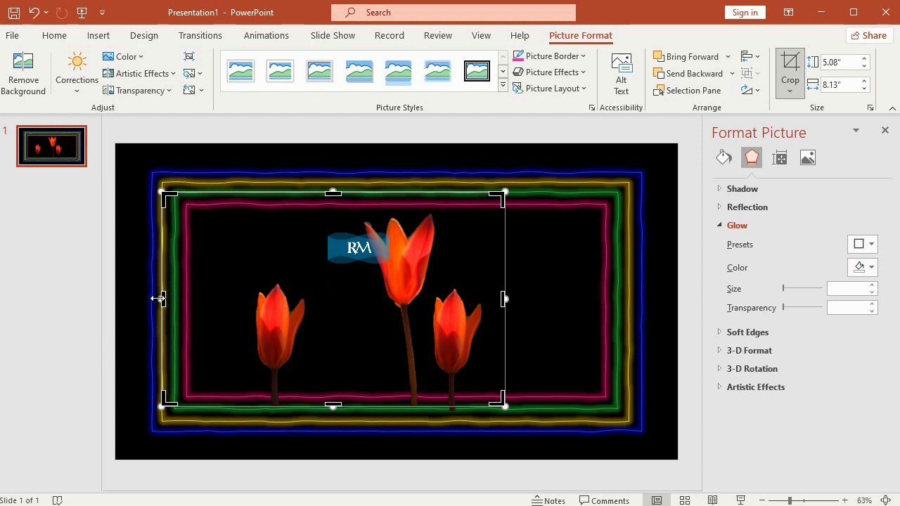
left_click_drag(161, 298, 332, 299)
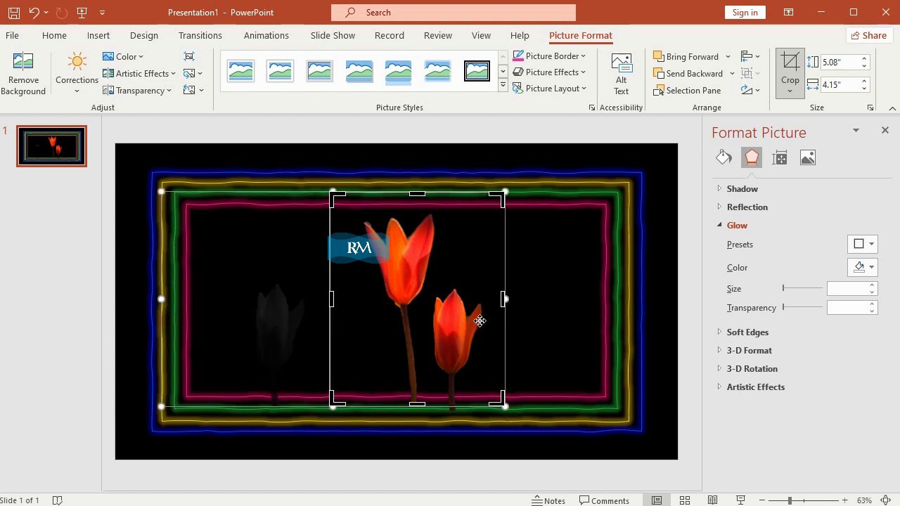
left_click_drag(503, 299, 454, 299)
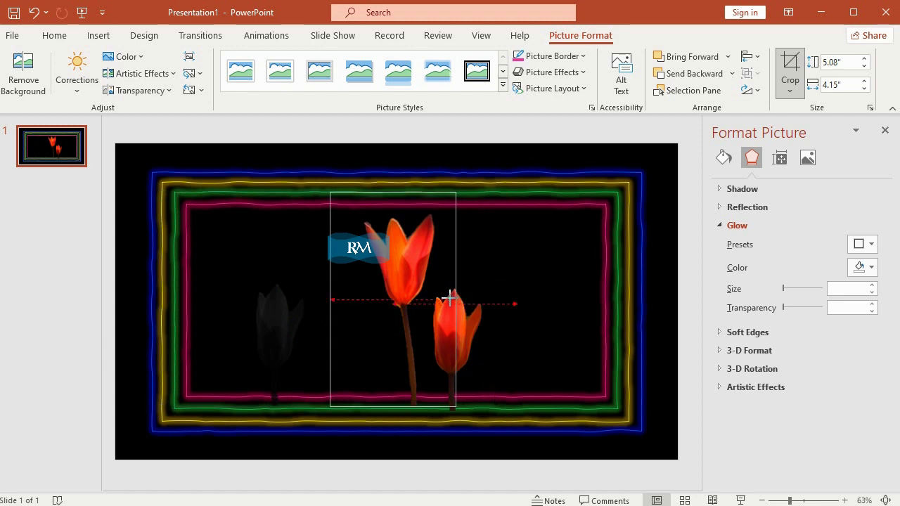
left_click_drag(332, 299, 343, 299)
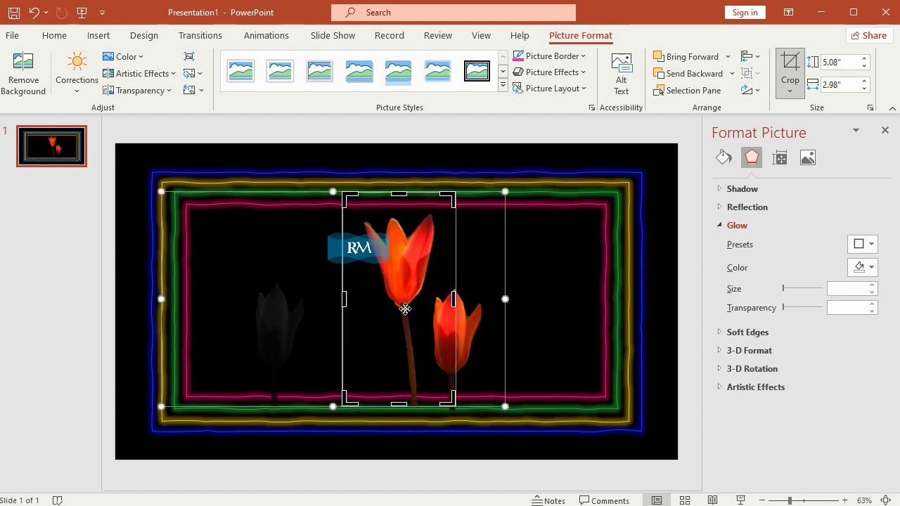
left_click(790, 67)
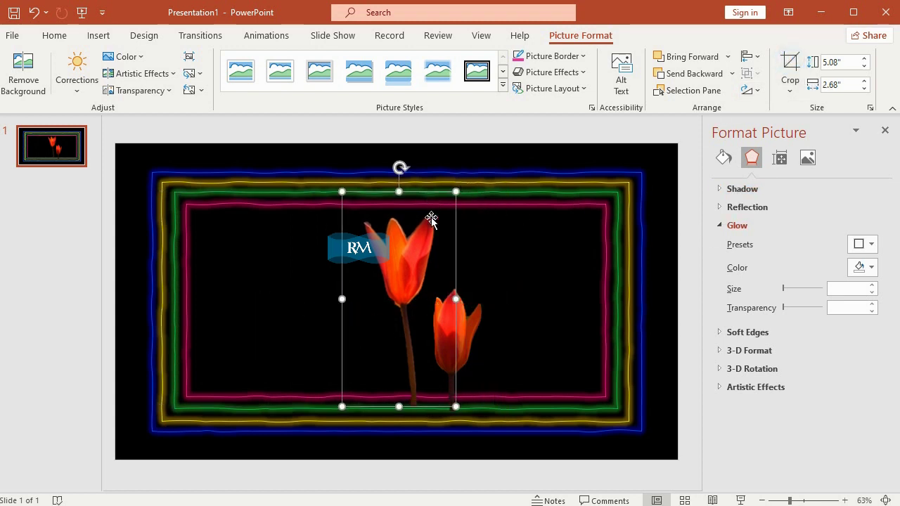
left_click_drag(468, 325, 342, 306)
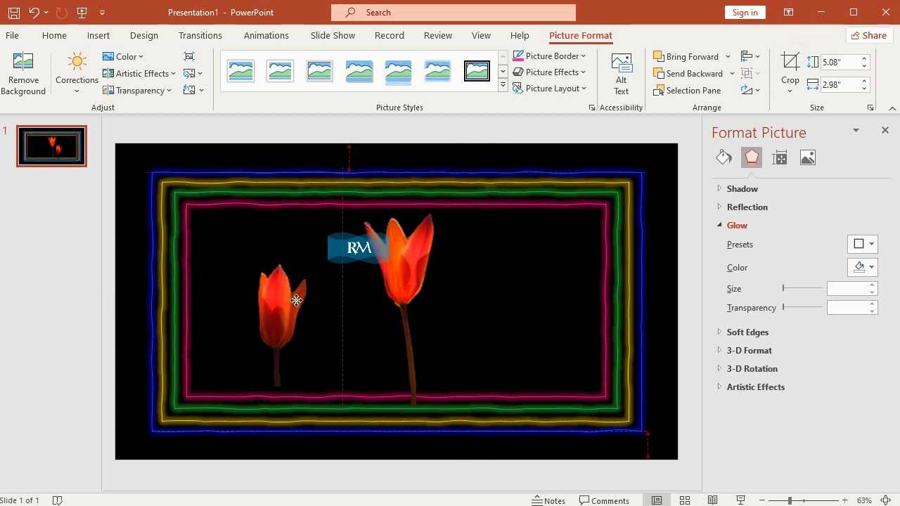
left_click(403, 257)
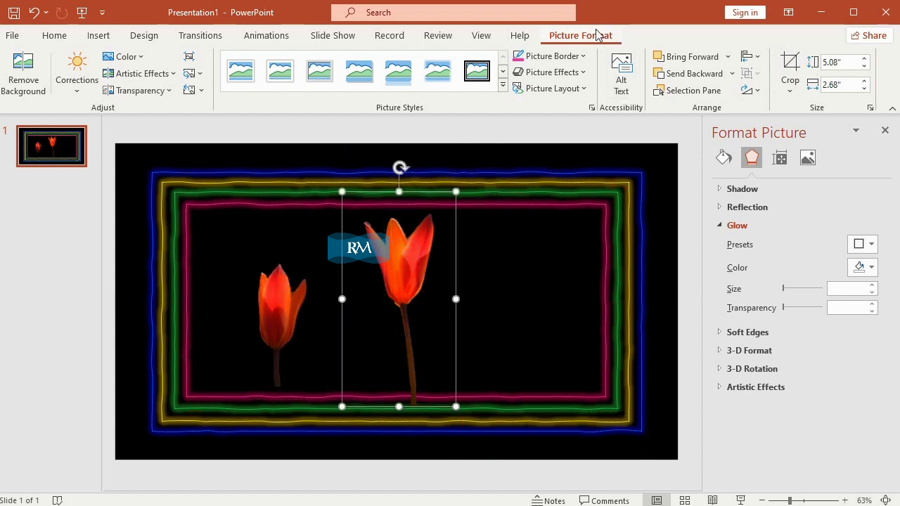
Step: Apply the Plastic Wrap artistic effect to both tulips and nudge the small tulip left
left_click(132, 76)
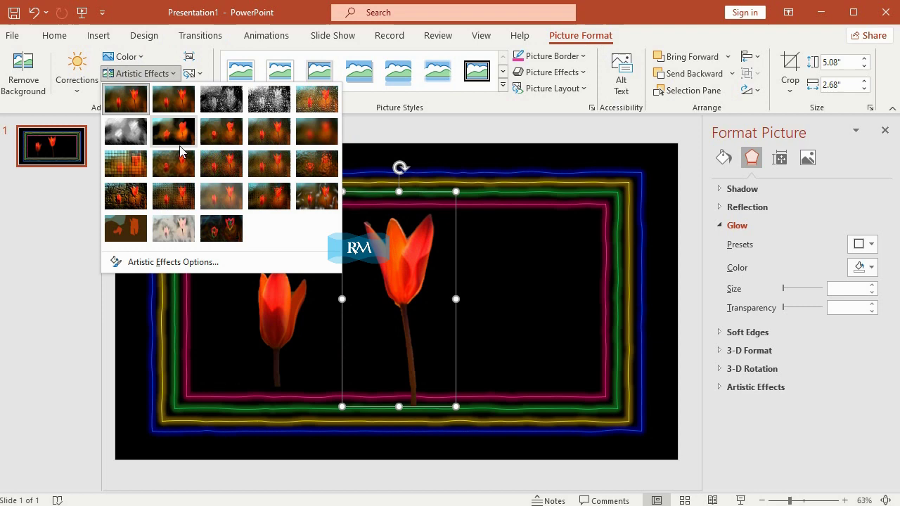
left_click(312, 210)
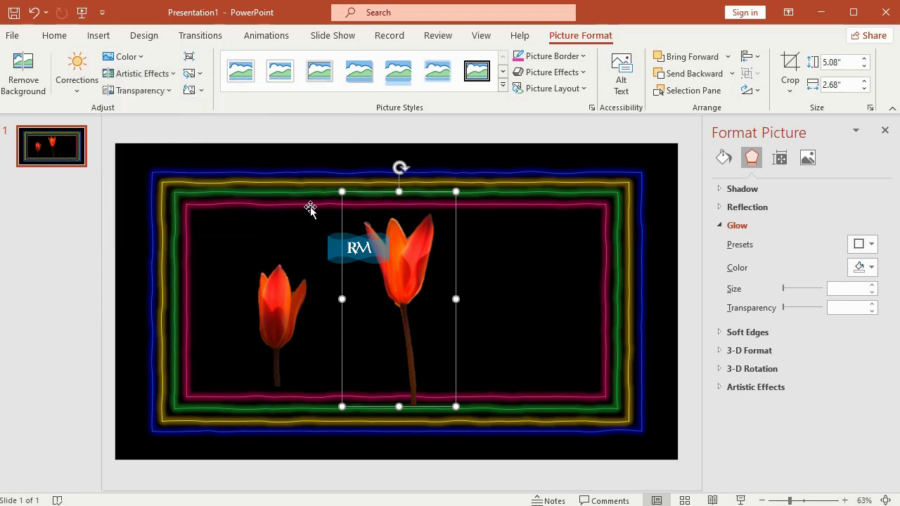
left_click(273, 296)
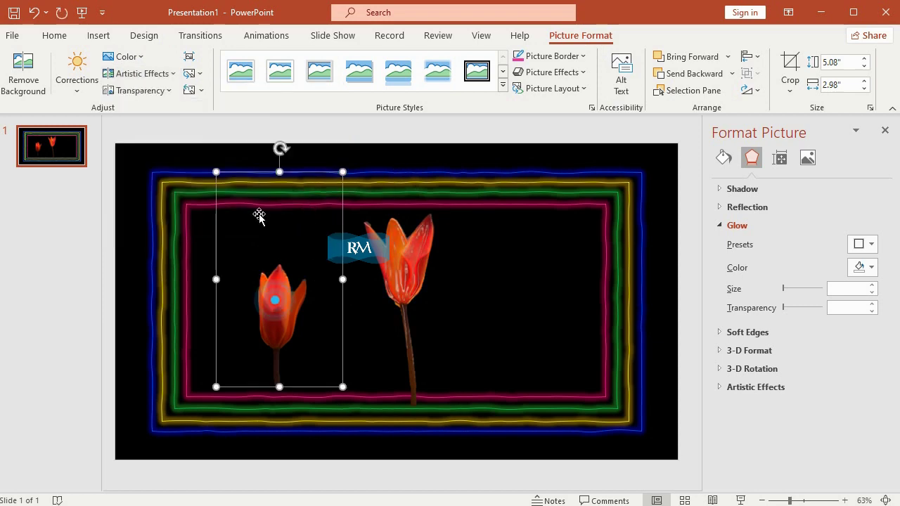
left_click(161, 81)
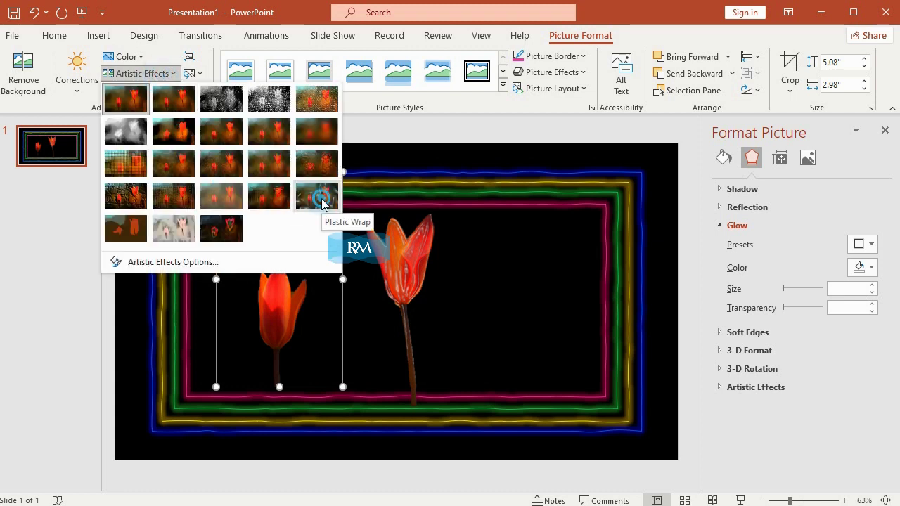
left_click(320, 200)
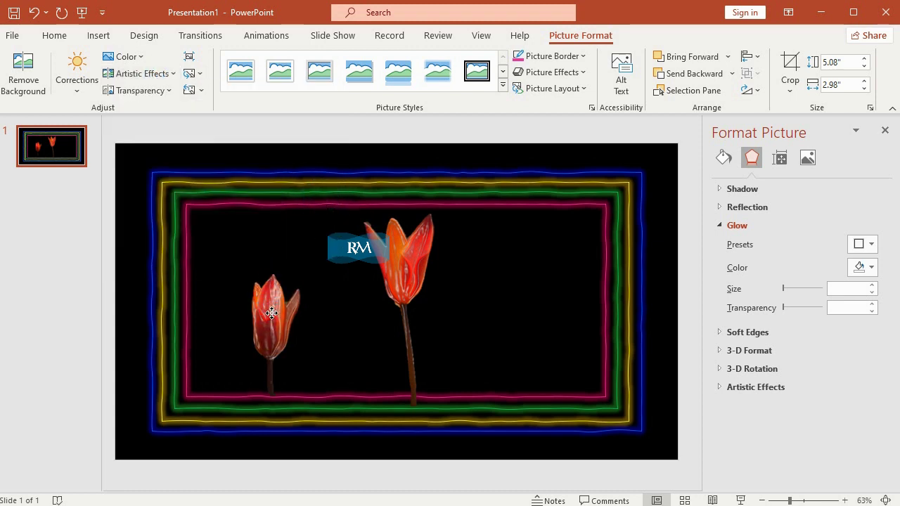
left_click_drag(271, 315, 254, 308)
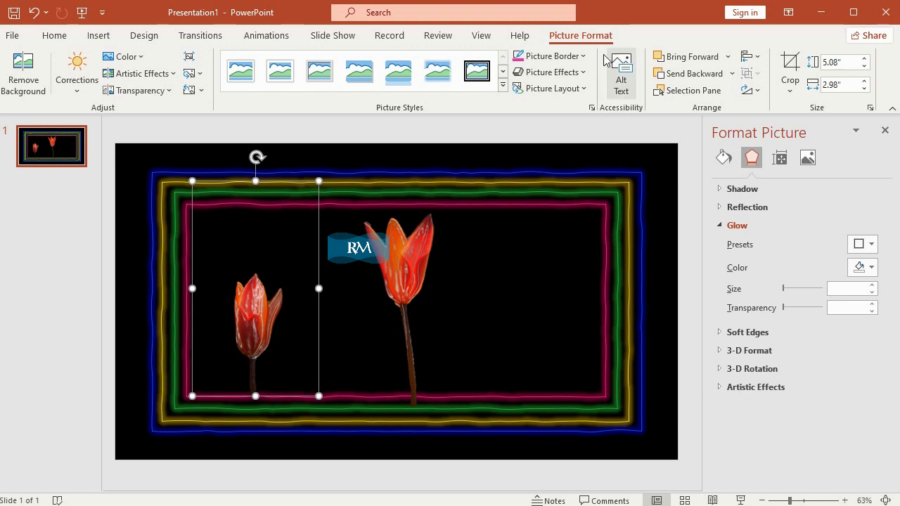
Step: Give the small tulip a yellow glow of 11 pt at 60% transparency
left_click(563, 70)
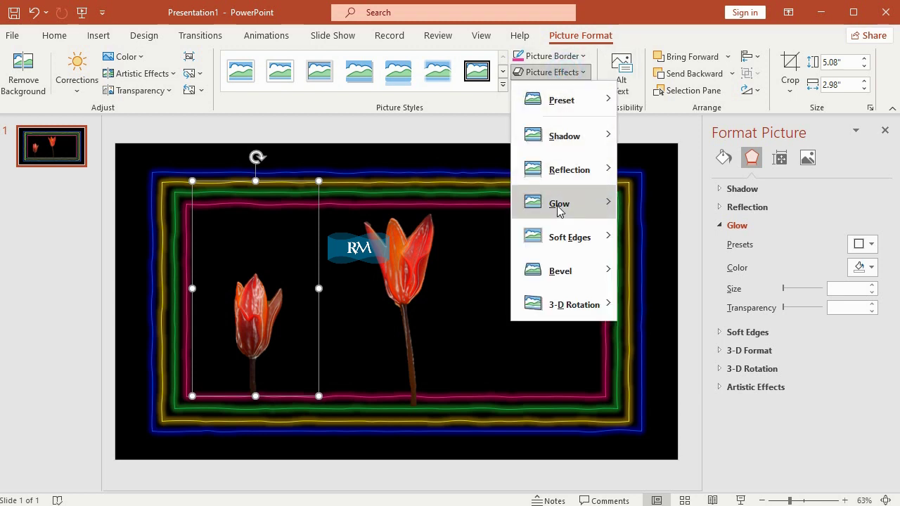
mouse_move(559, 209)
left_click(654, 467)
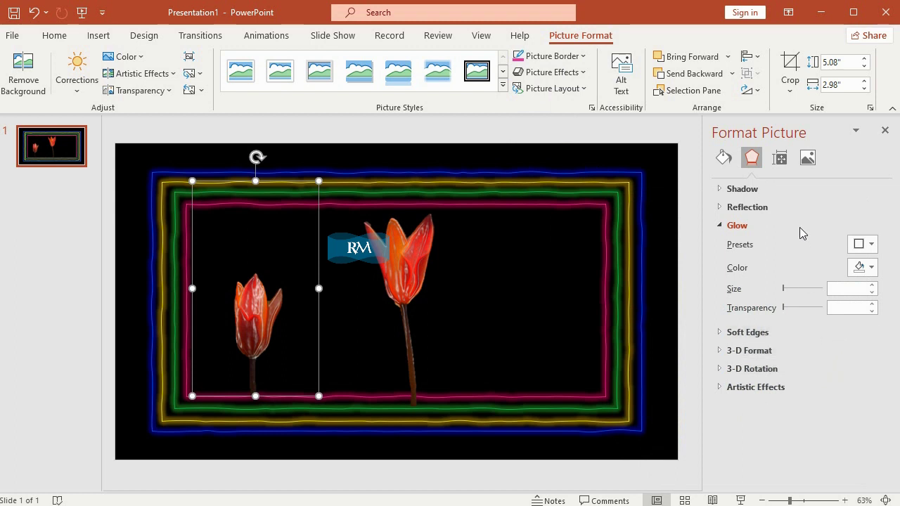
left_click(872, 268)
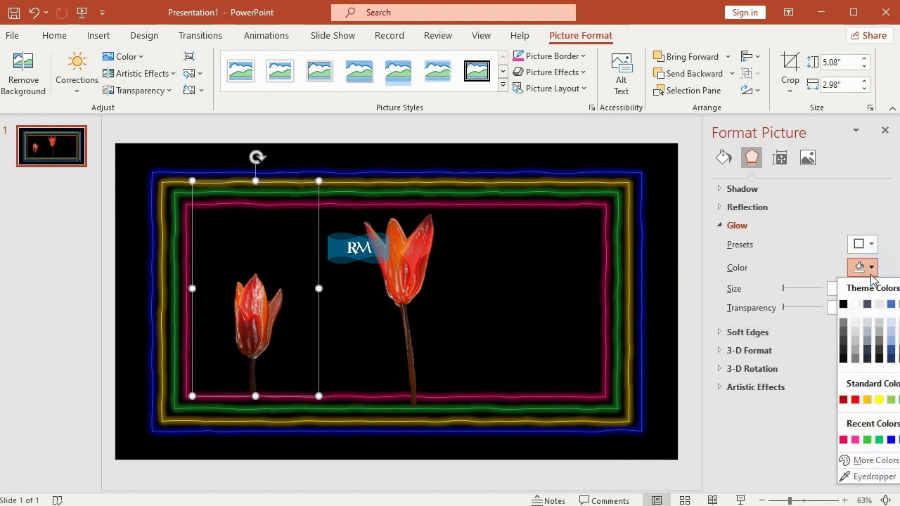
left_click(879, 400)
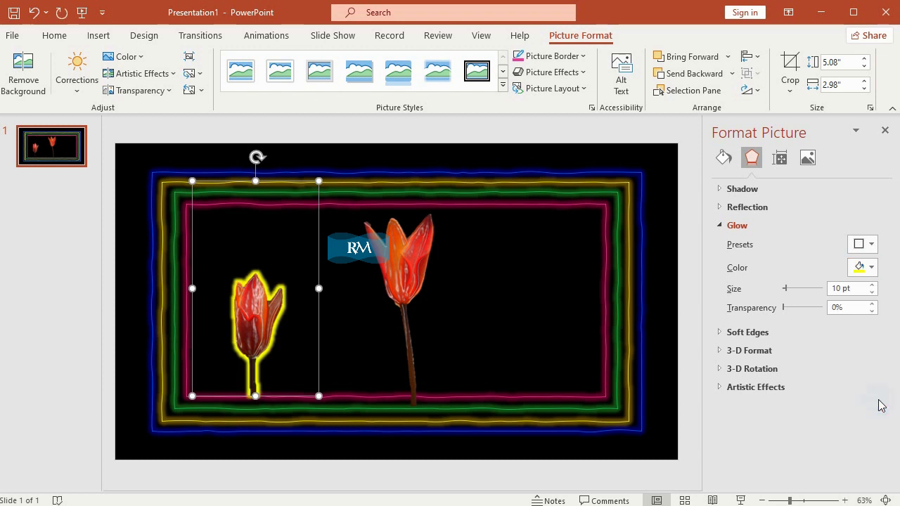
double_click(842, 288)
type("11")
key("Return")
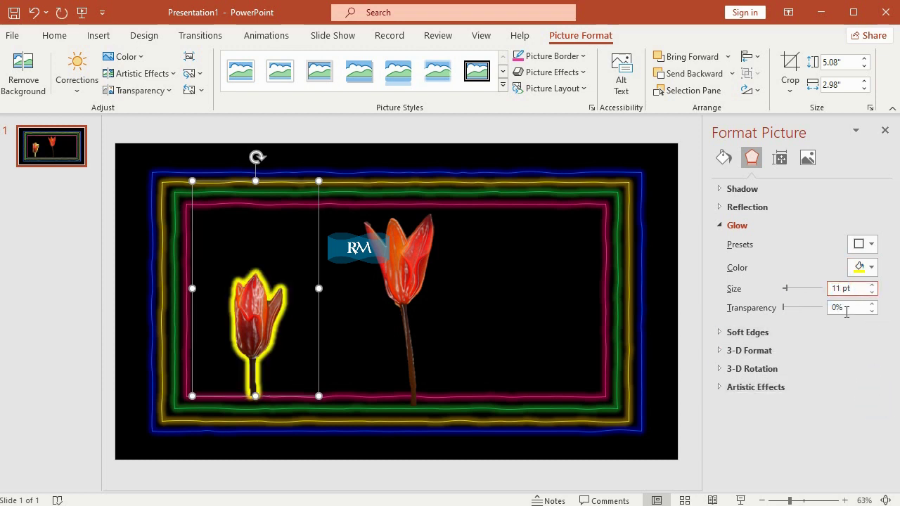
left_click_drag(784, 308, 806, 307)
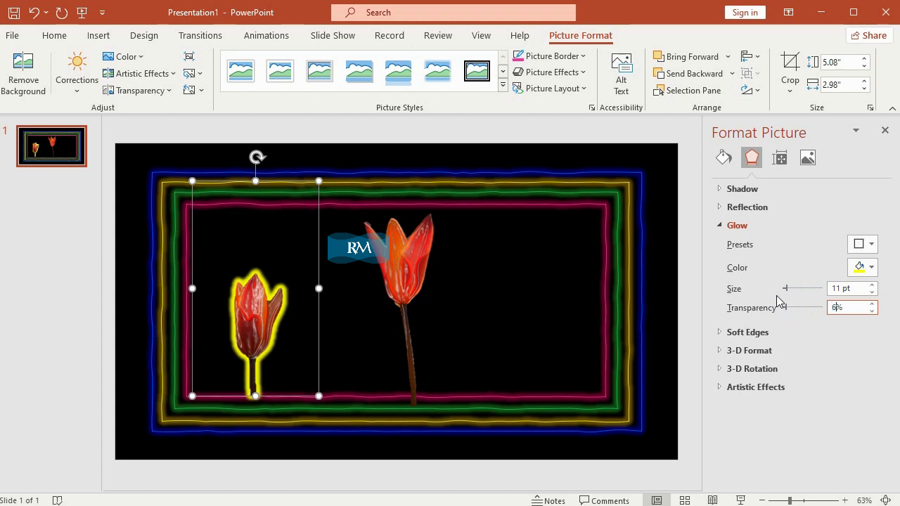
Step: Move the small tulip down-left and the tall tulip left beside it
left_click_drag(261, 305, 236, 328)
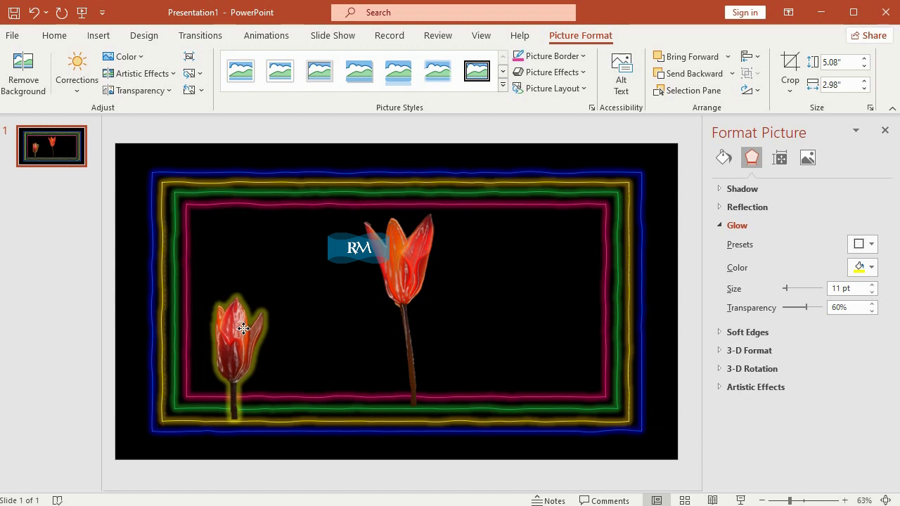
left_click_drag(236, 327, 240, 326)
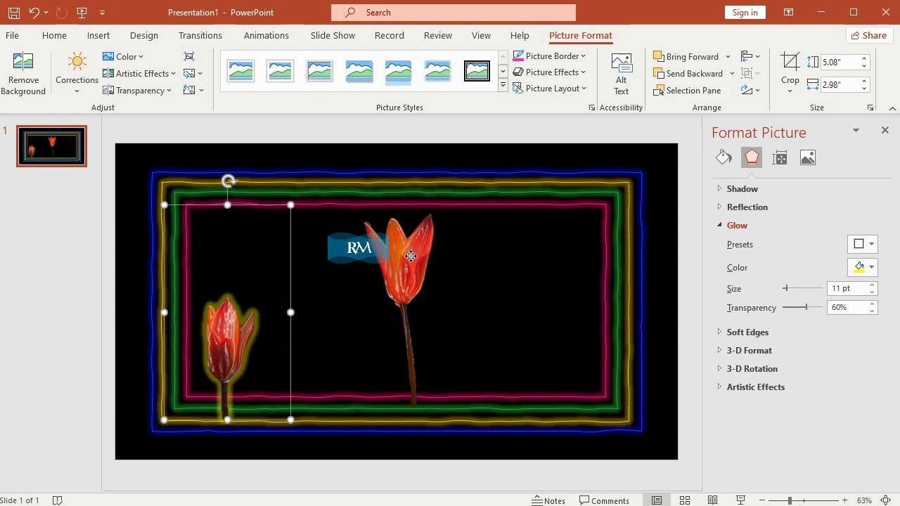
mouse_move(410, 255)
left_mouse_down()
mouse_move(310, 277)
mouse_move(321, 284)
left_mouse_up()
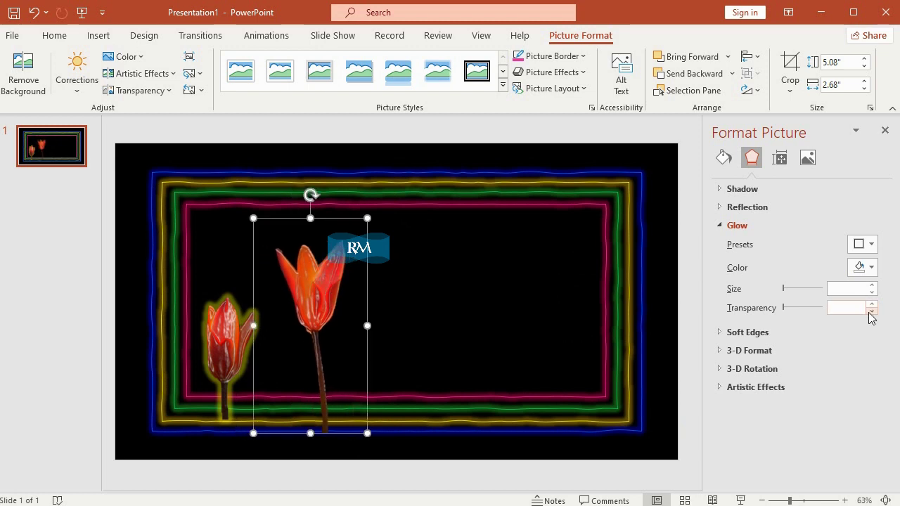
Step: Give the tall tulip a blue glow of 11 pt at 60% transparency
left_click(871, 269)
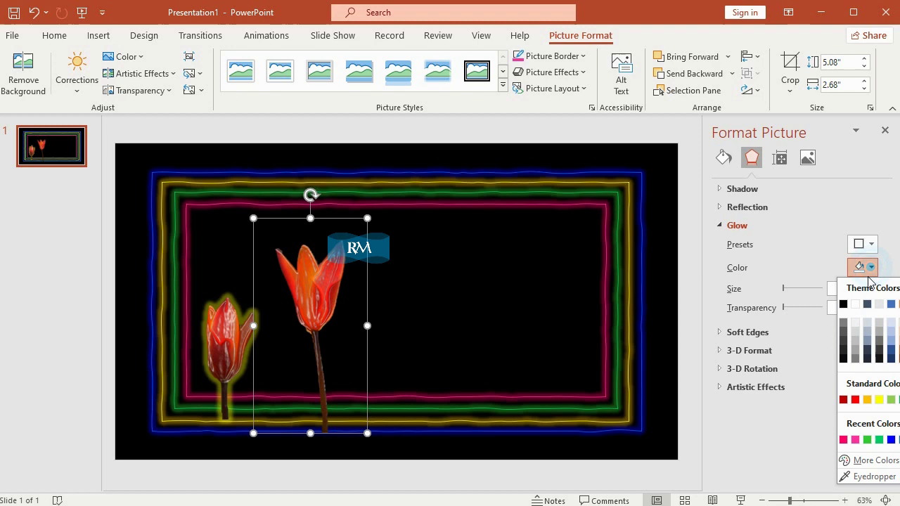
left_click(865, 461)
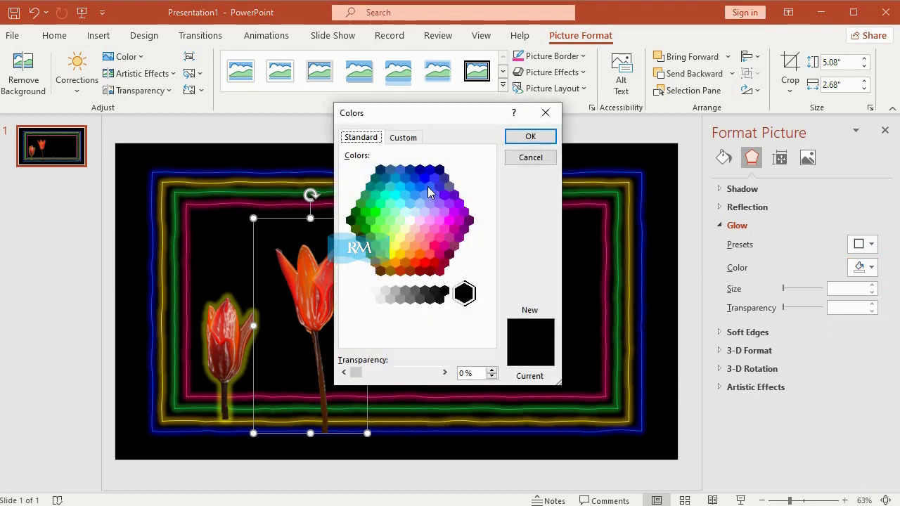
left_click(424, 180)
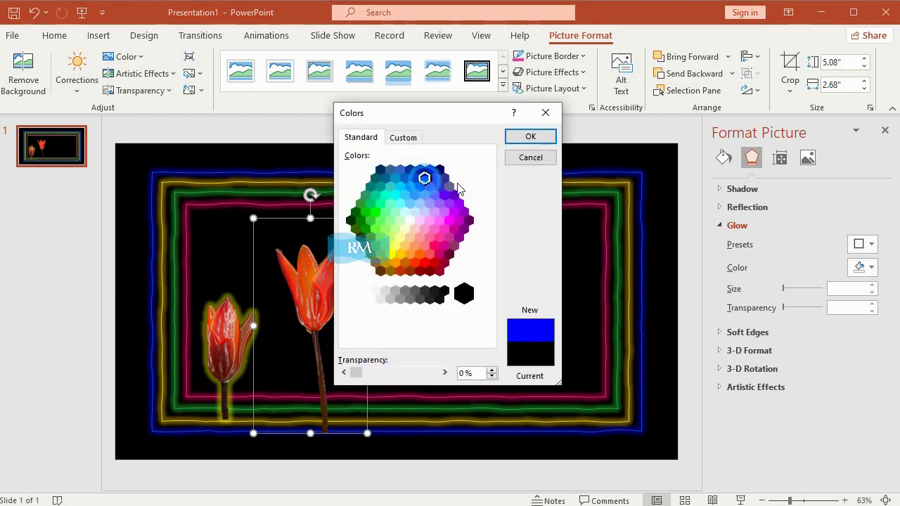
left_click(532, 138)
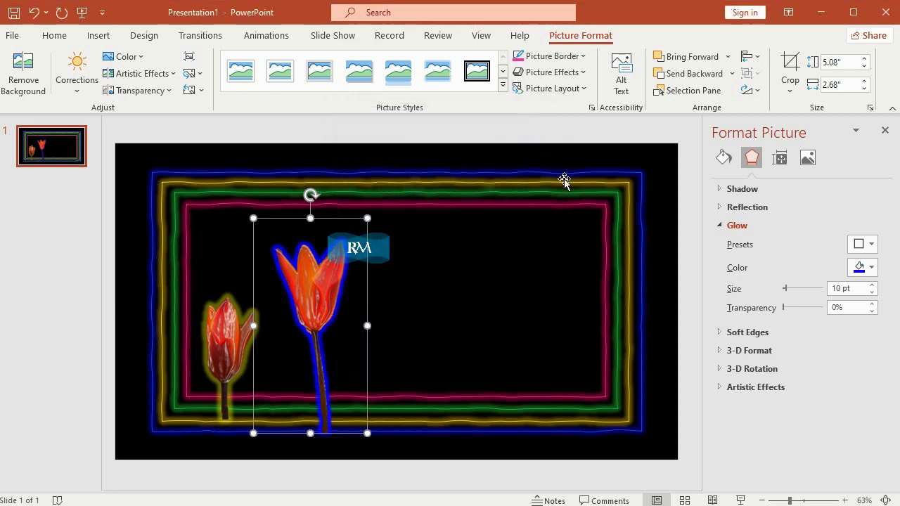
double_click(840, 287)
type("11")
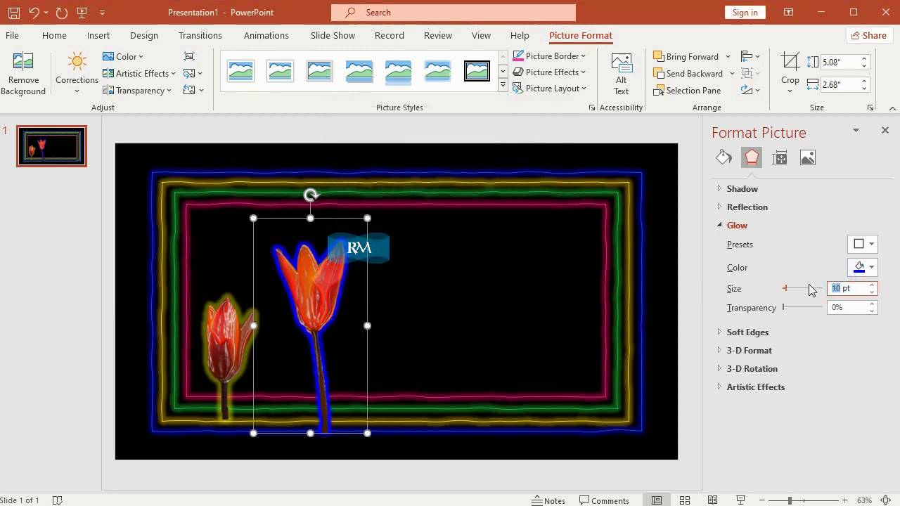
double_click(838, 307)
type("60")
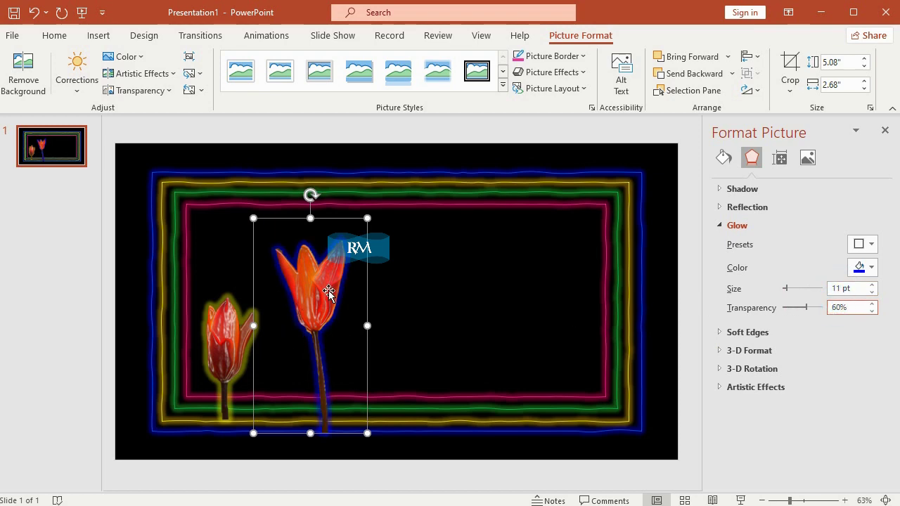
left_click(426, 316)
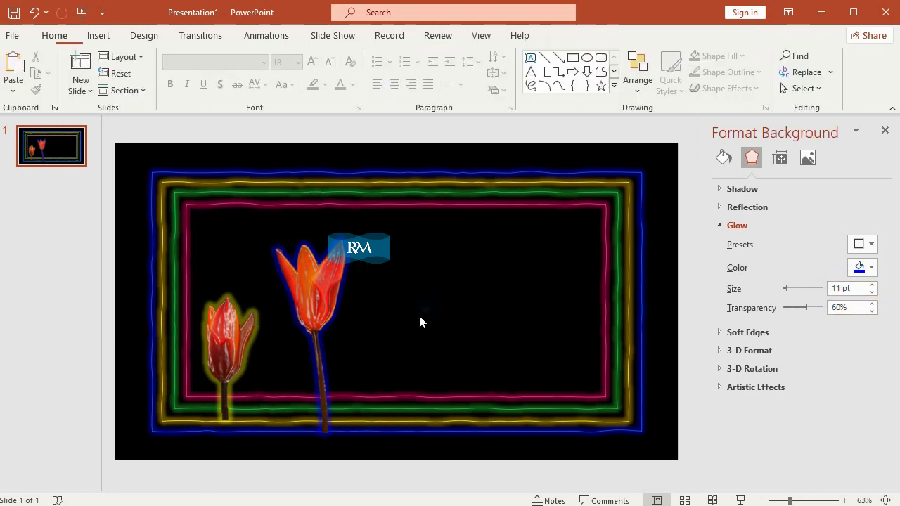
Step: Nudge the tall tulip slightly left and deselect everything on the slide
left_click(326, 289)
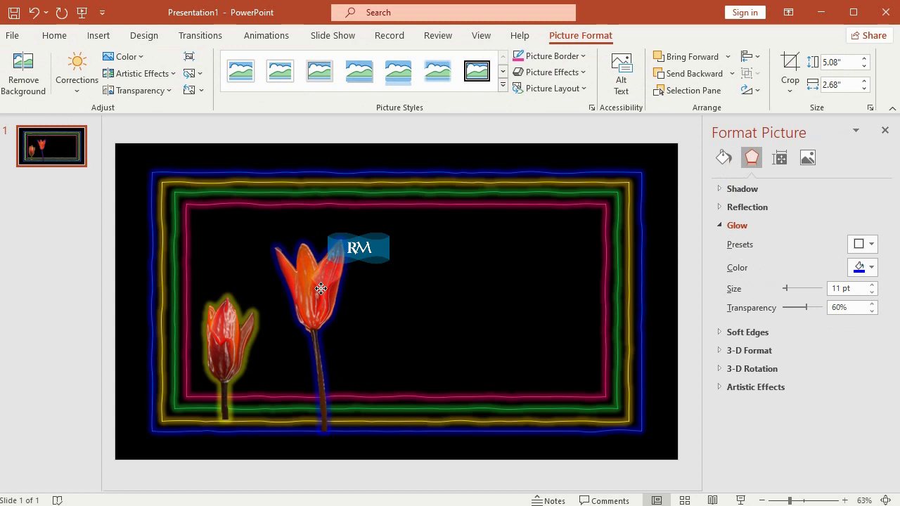
left_click_drag(325, 289, 321, 287)
left_click(661, 190)
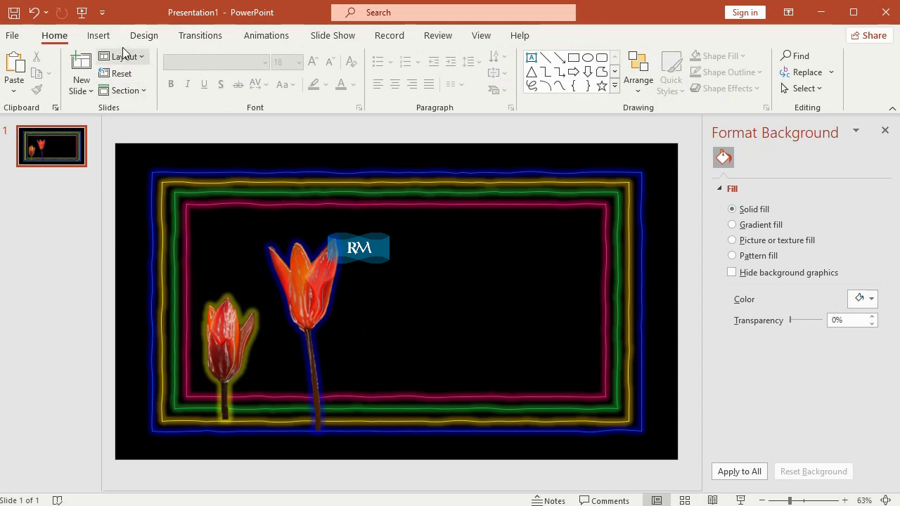
left_click(98, 35)
Step: Insert the pink flower image img9, then try a background removal and undo it
left_click(97, 74)
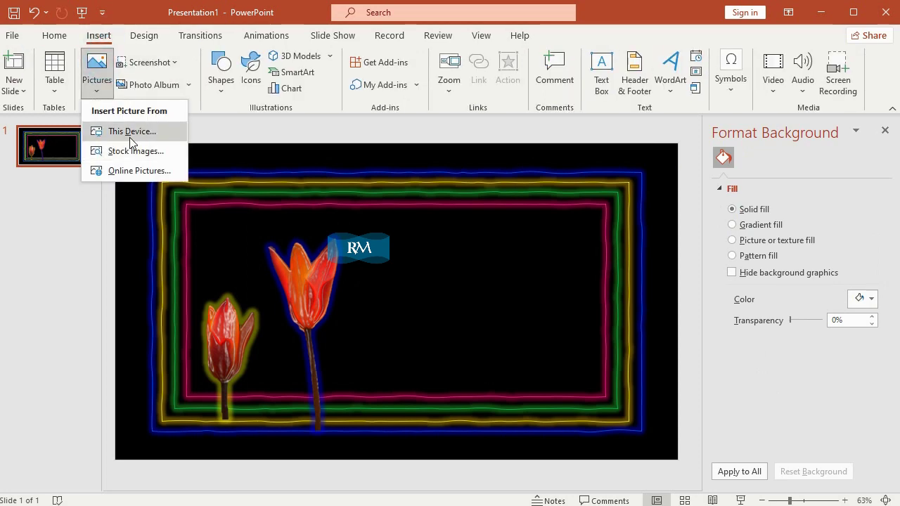
left_click(130, 132)
left_click(343, 138)
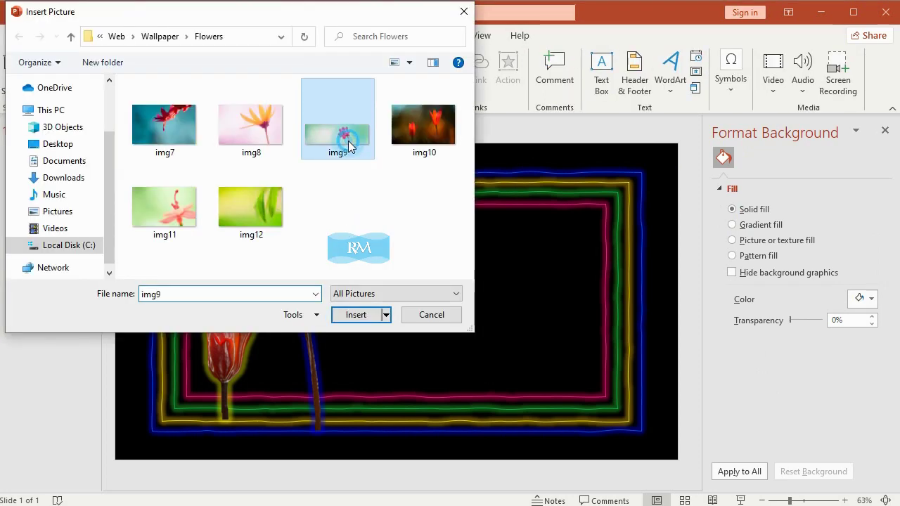
left_click(345, 316)
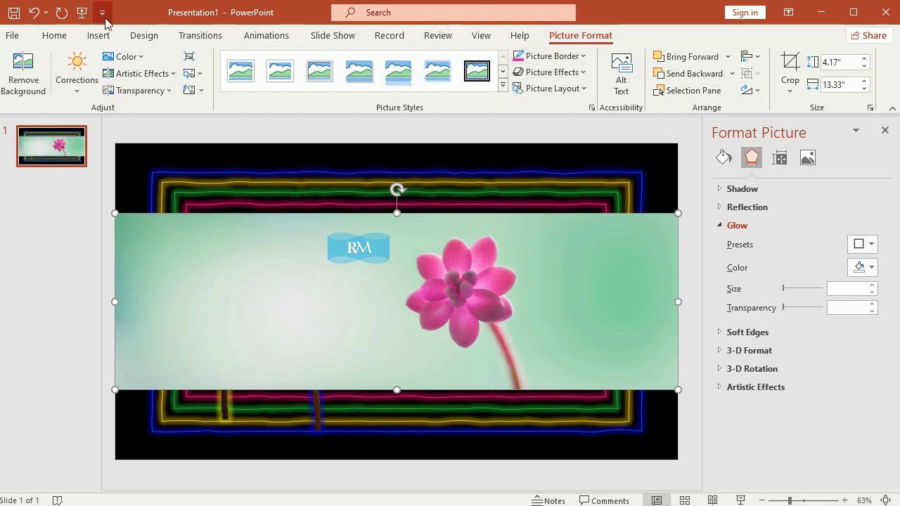
left_click(24, 74)
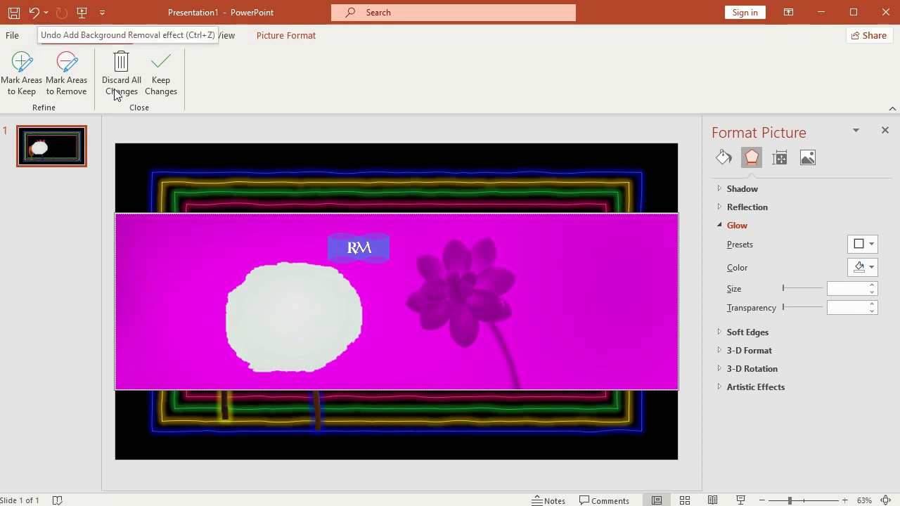
left_click(235, 127)
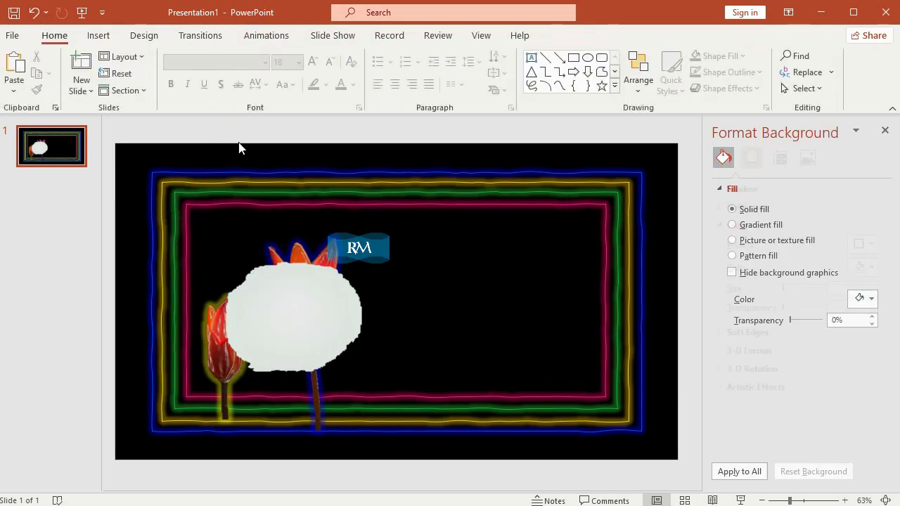
left_click(34, 12)
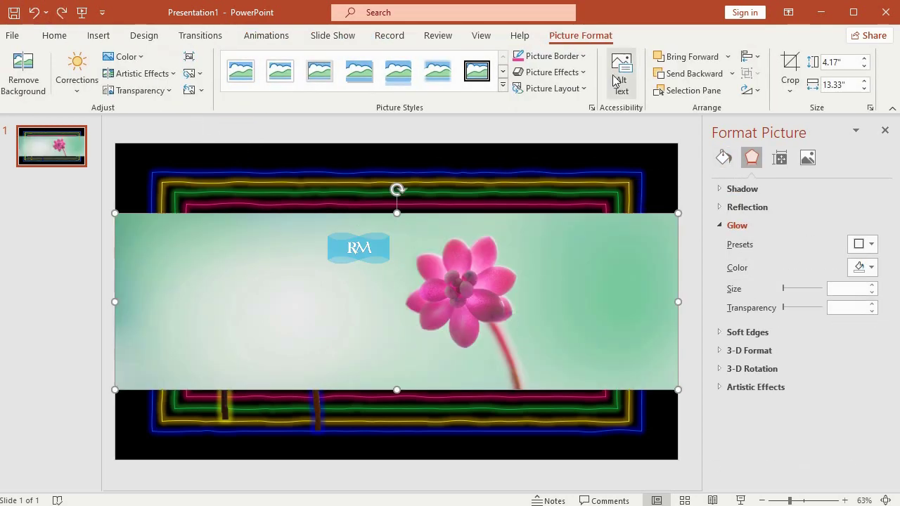
Step: Crop the flower photo's left and right sides down to the pink flower
left_click(790, 66)
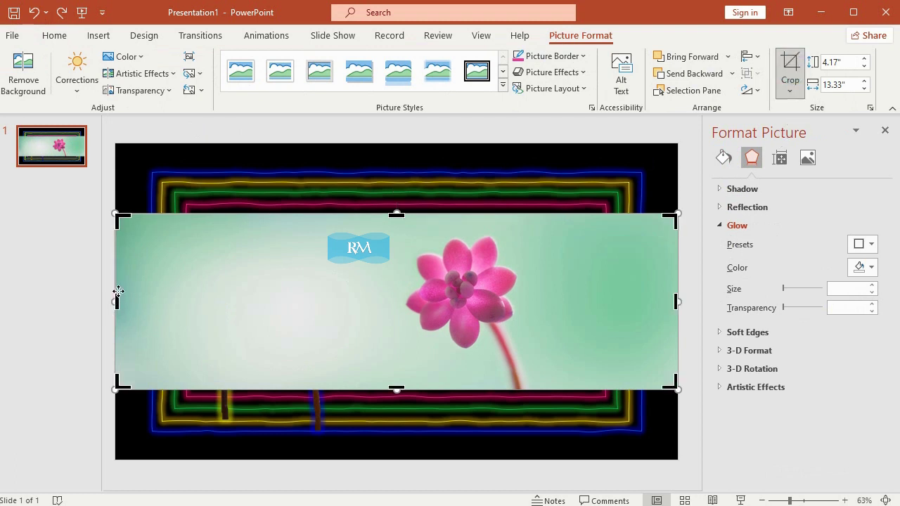
left_click_drag(118, 291, 386, 303)
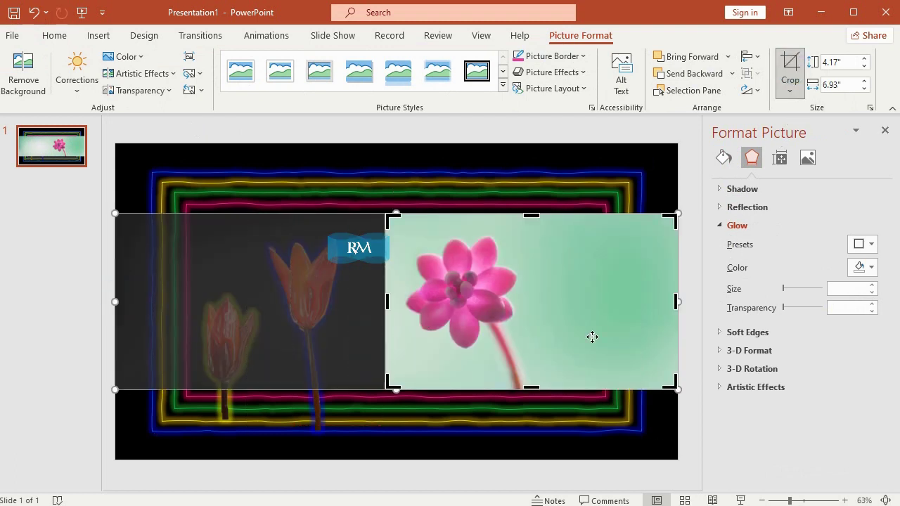
left_click_drag(676, 301, 556, 302)
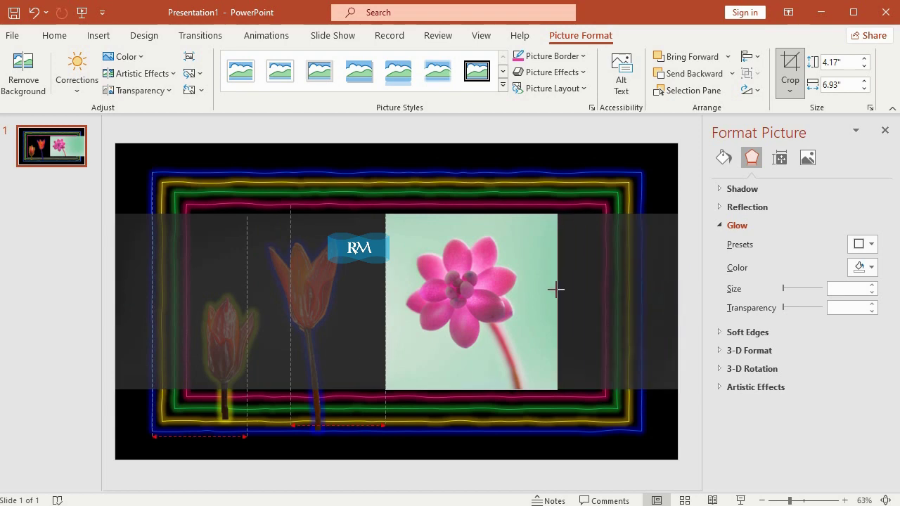
left_click(789, 62)
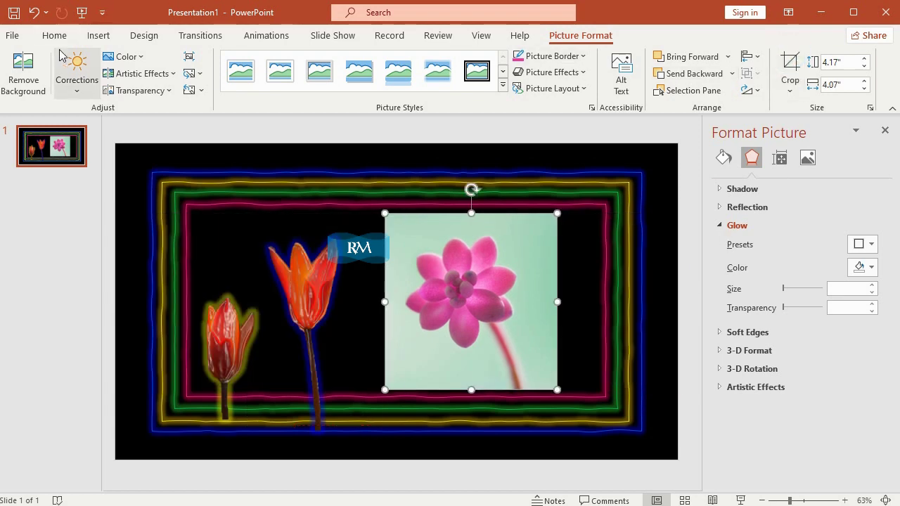
Step: Remove the flower's background, keeping its stem, and shift the cut-out slightly left
left_click(23, 70)
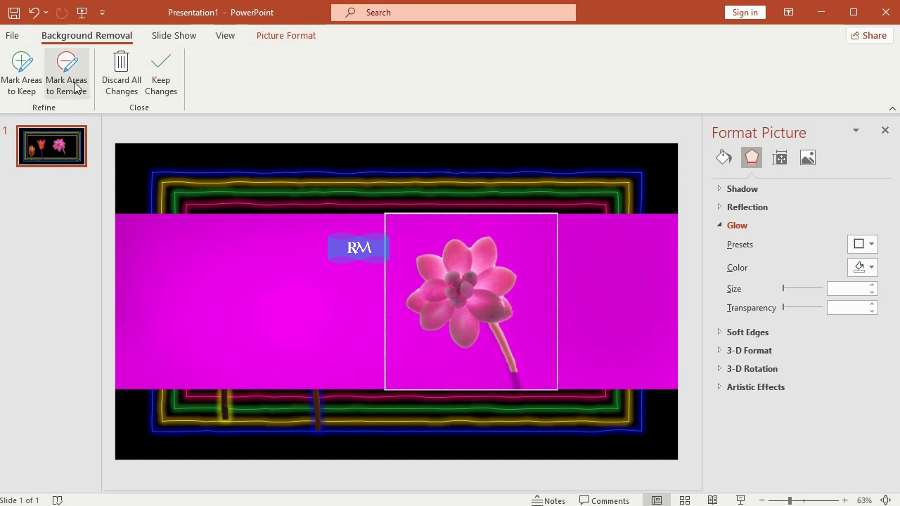
left_click(25, 78)
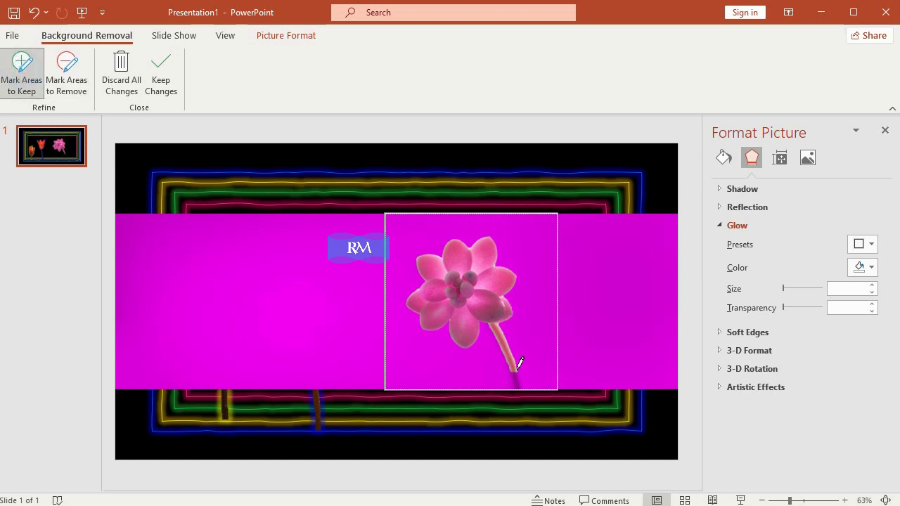
left_click_drag(514, 363, 518, 381)
left_click_drag(521, 386, 517, 357)
left_click(161, 79)
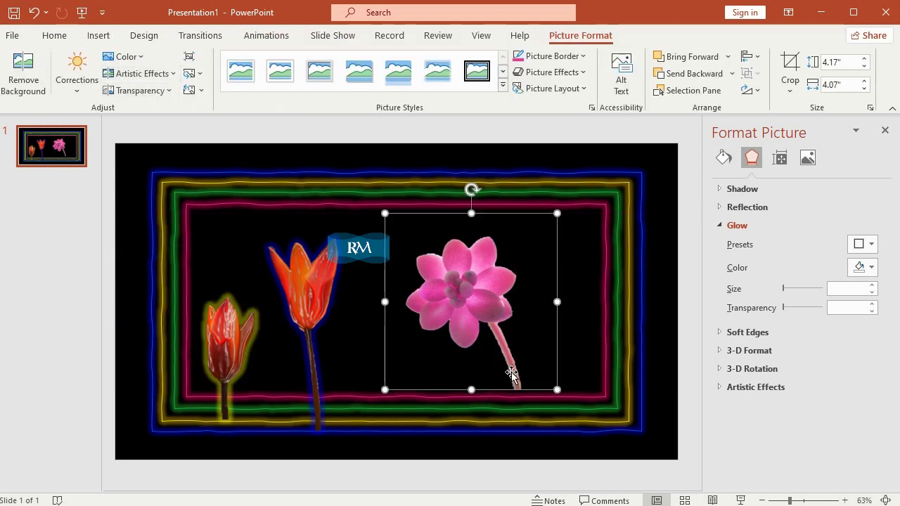
left_click_drag(482, 295, 470, 296)
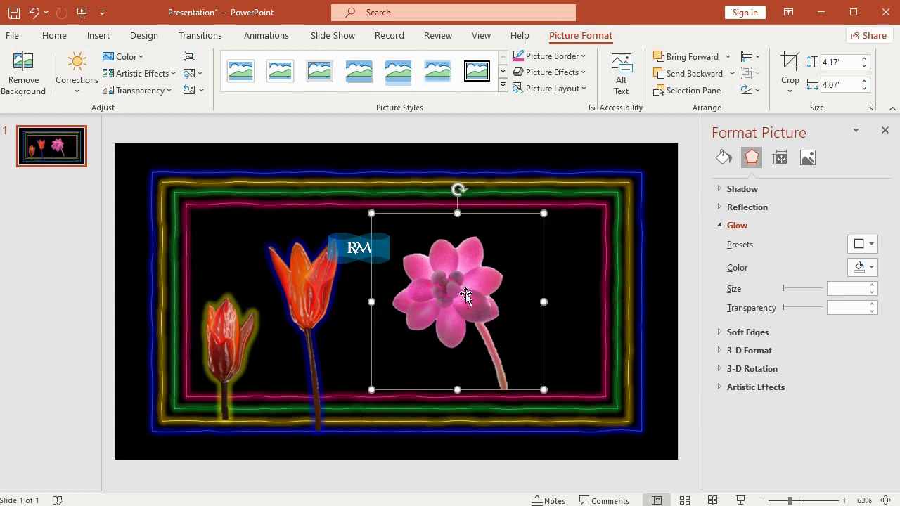
left_click(578, 76)
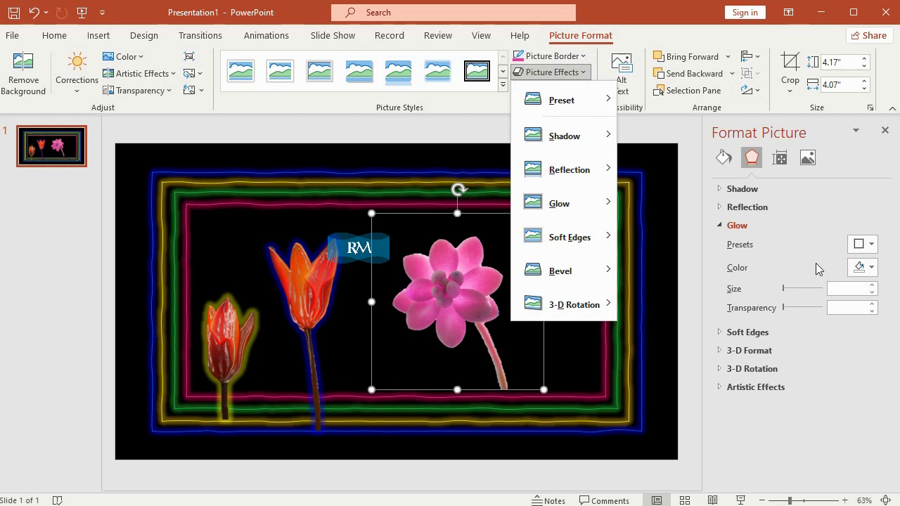
Step: Give the pink flower a bright green glow of 11 pt at 60% transparency
mouse_move(597, 211)
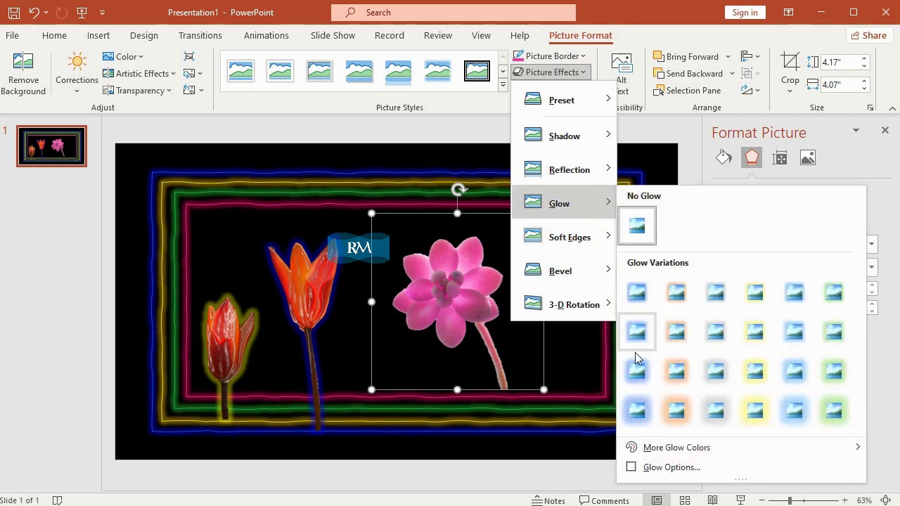
left_click(633, 465)
left_click(869, 267)
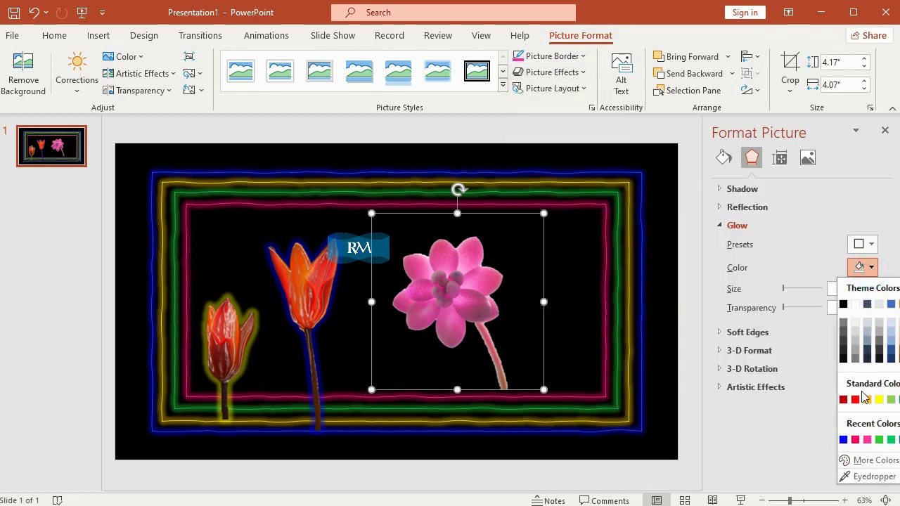
left_click(863, 461)
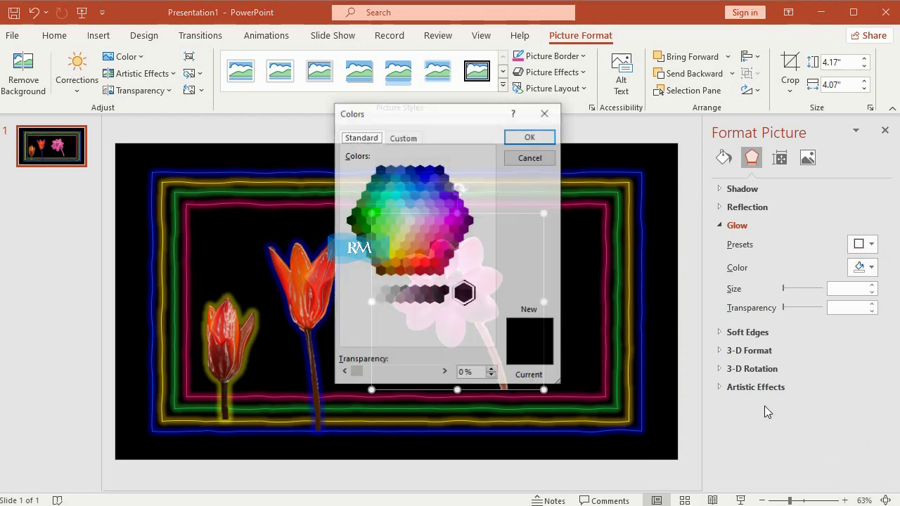
left_click(371, 204)
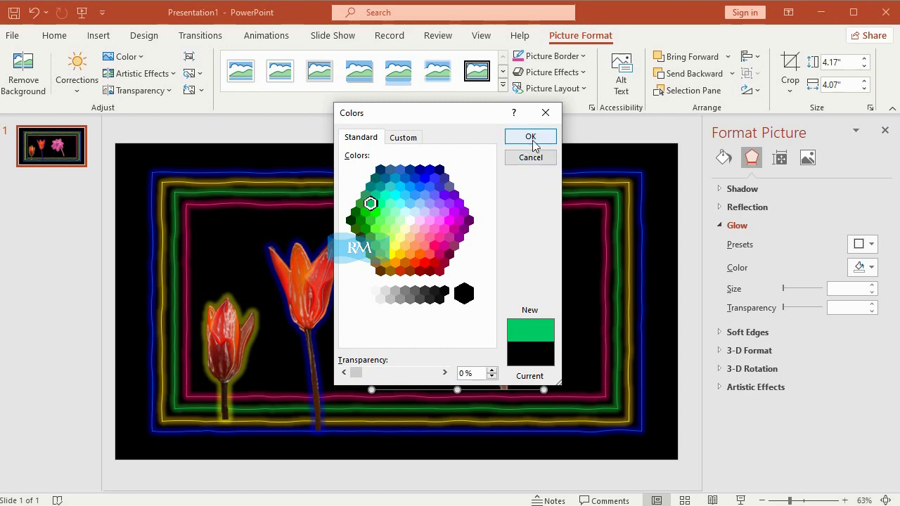
left_click(531, 137)
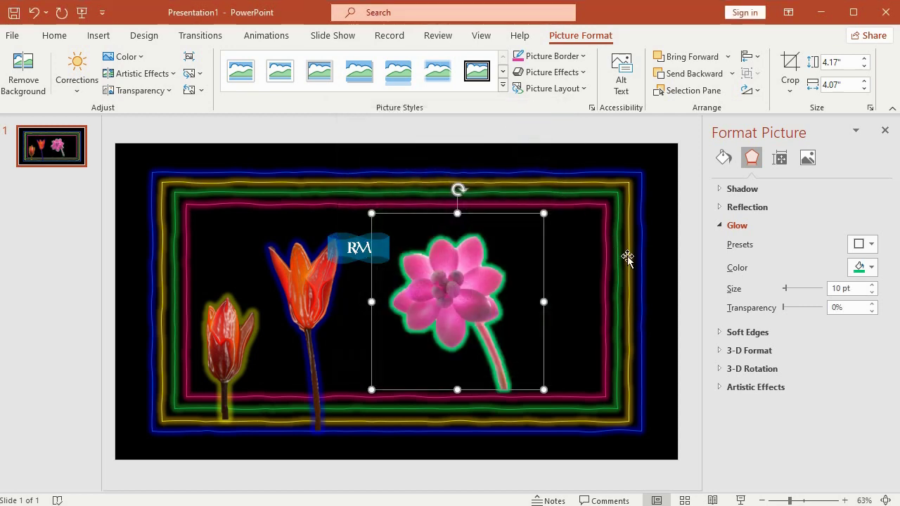
left_click(842, 288)
double_click(843, 288)
type("11")
key("Return")
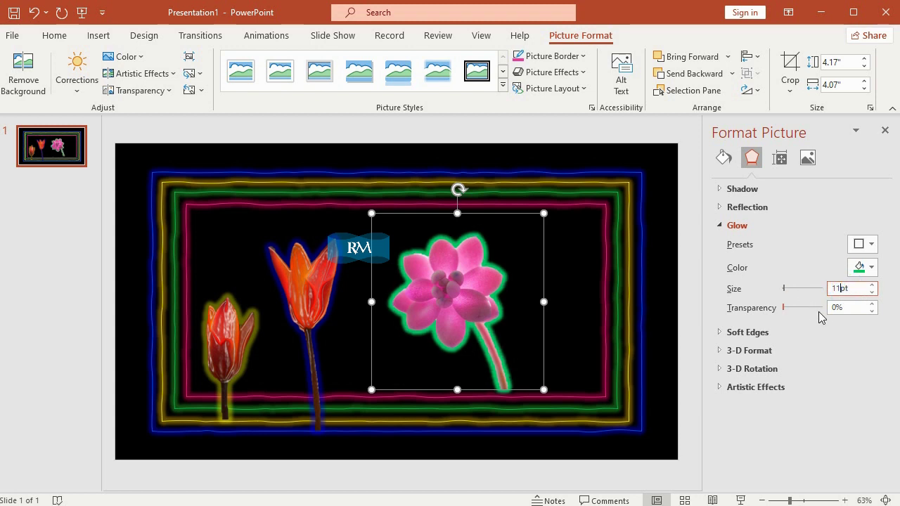
double_click(837, 308)
type("60")
key("Return")
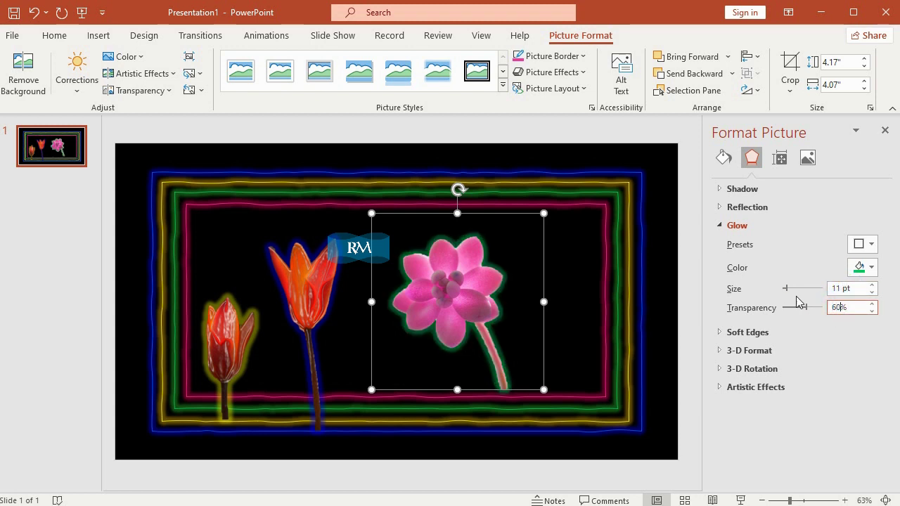
Step: Shrink the pink flower to 3.3 by 3.22 inches and place it lower beside the tall tulip
left_click_drag(473, 284, 436, 302)
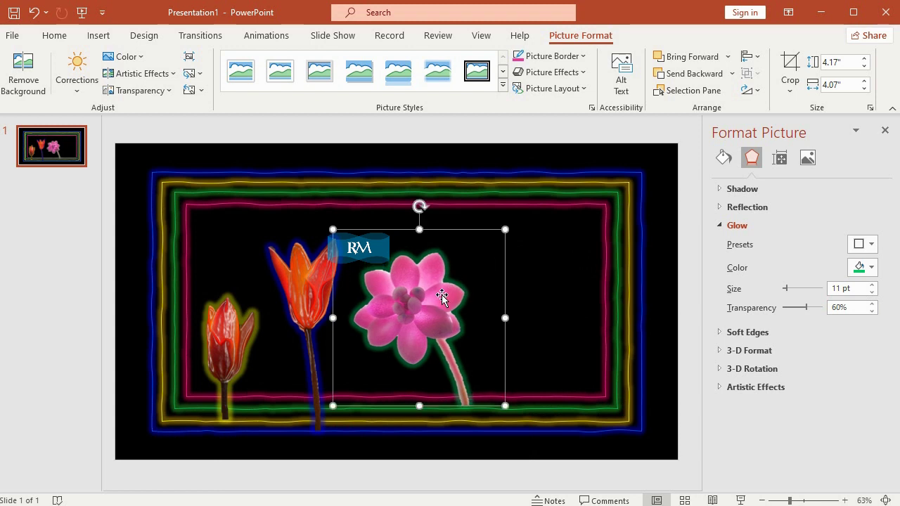
left_click_drag(441, 298, 436, 290)
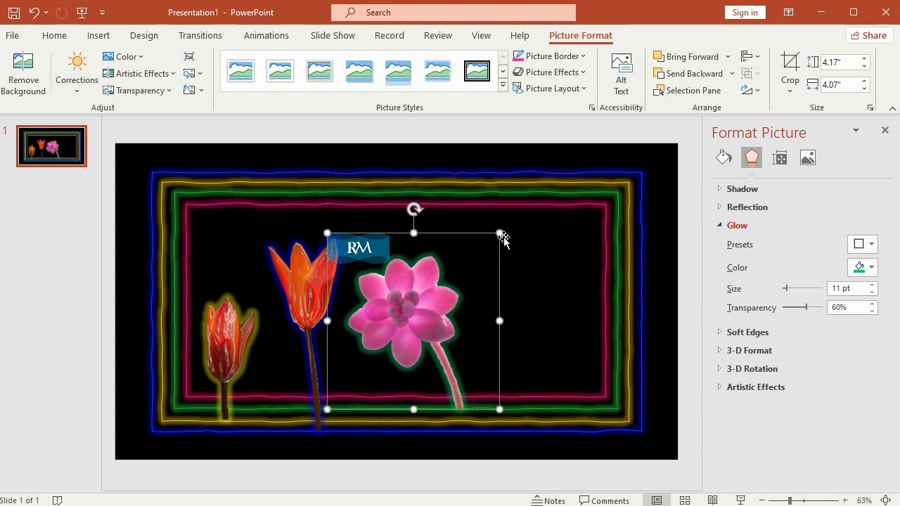
left_click_drag(499, 234, 468, 268)
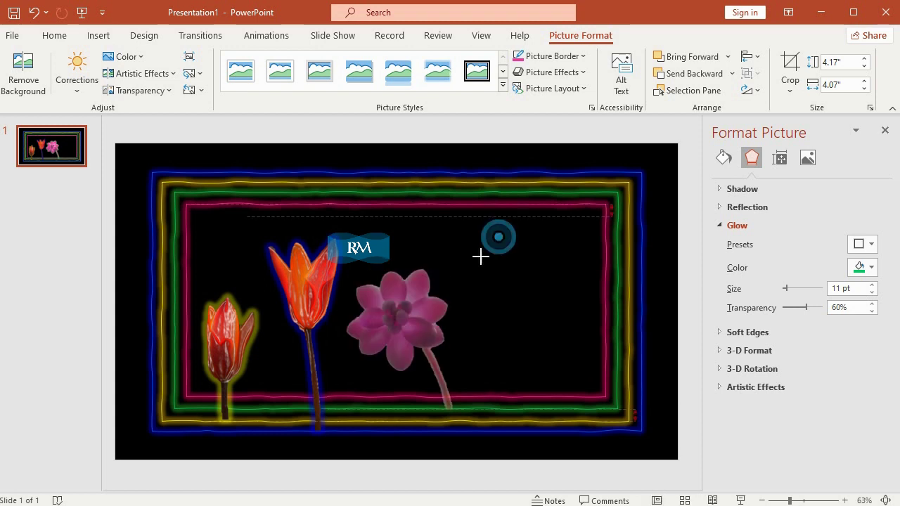
left_click_drag(416, 328, 422, 328)
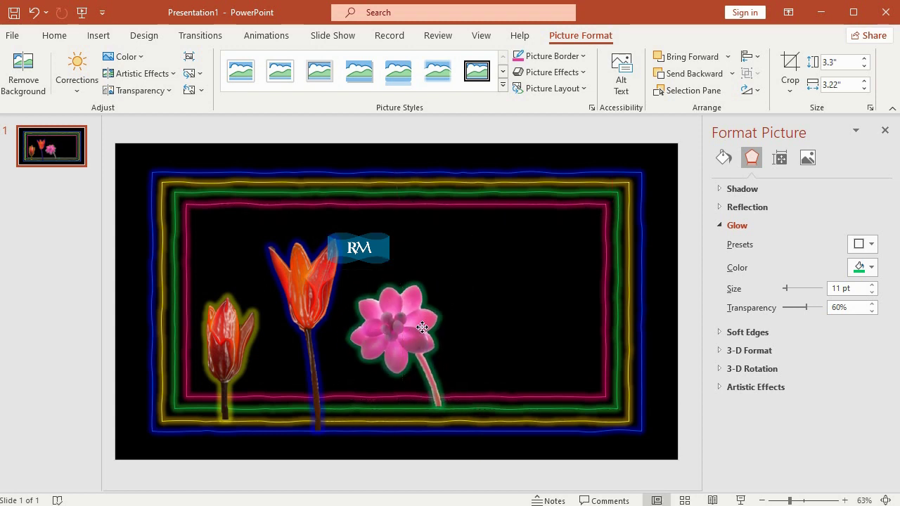
Step: Insert the orange flower photo img8 onto the slide
left_click(656, 236)
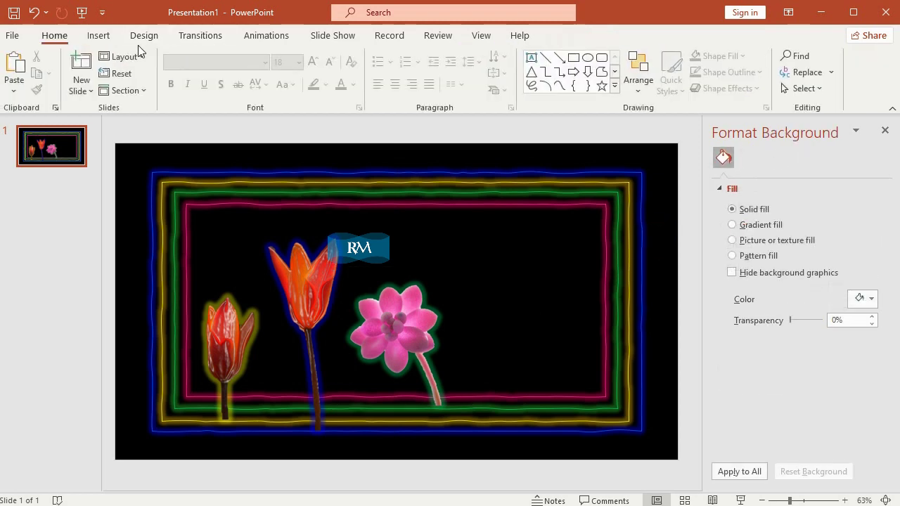
left_click(98, 36)
left_click(96, 80)
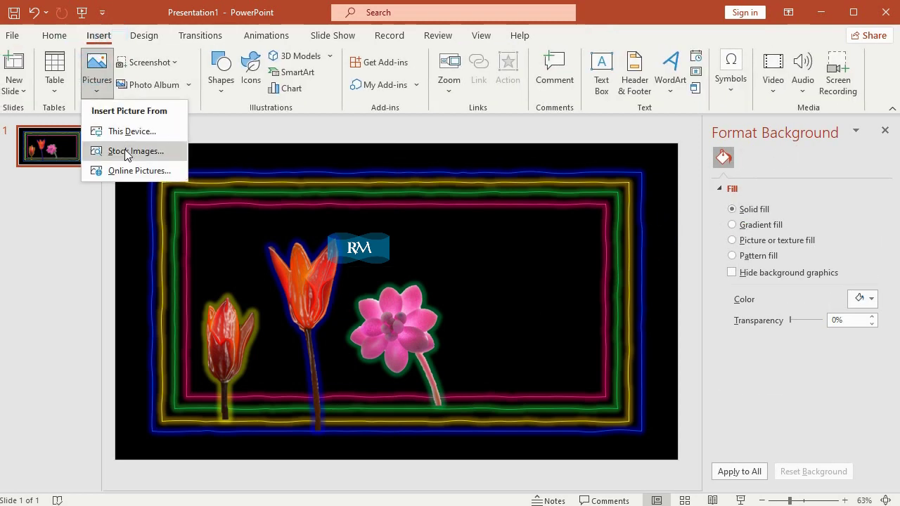
left_click(126, 131)
left_click(246, 115)
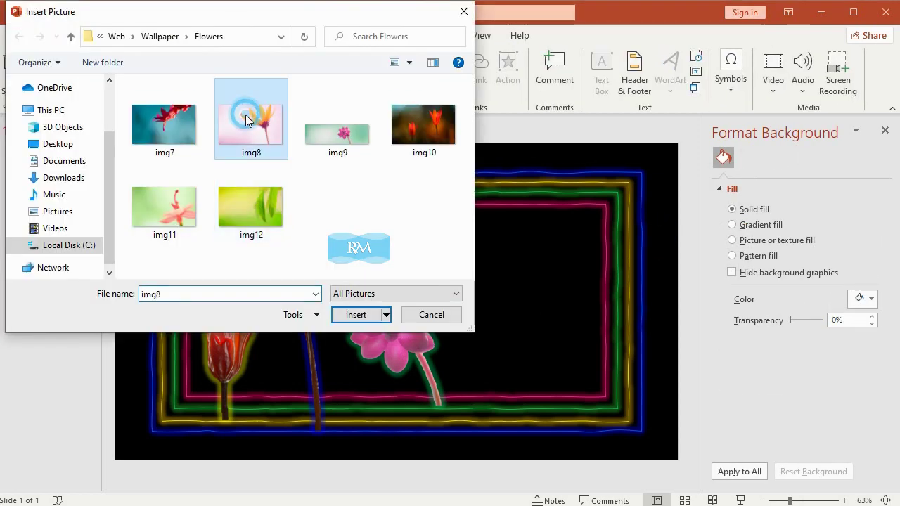
left_click(354, 313)
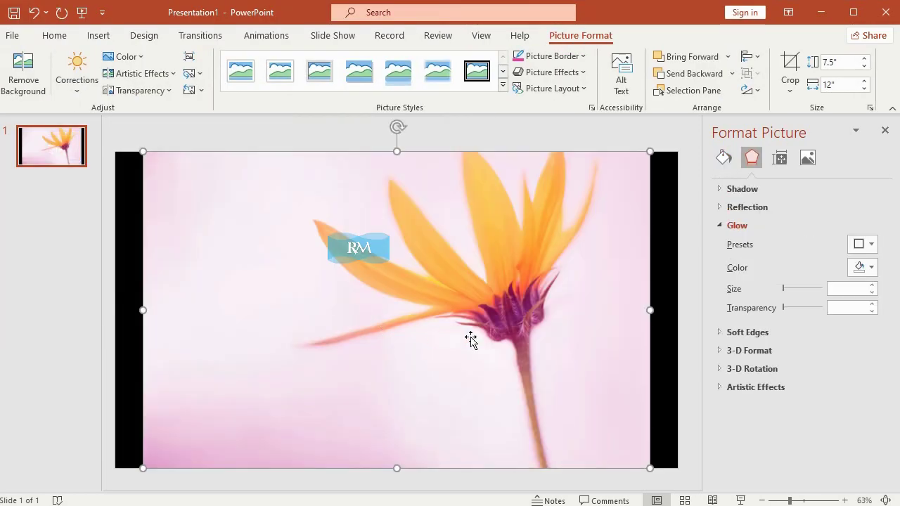
Step: Remove the photo's magenta background, keeping the missing petals, thin left petal and lower stem
left_click(29, 69)
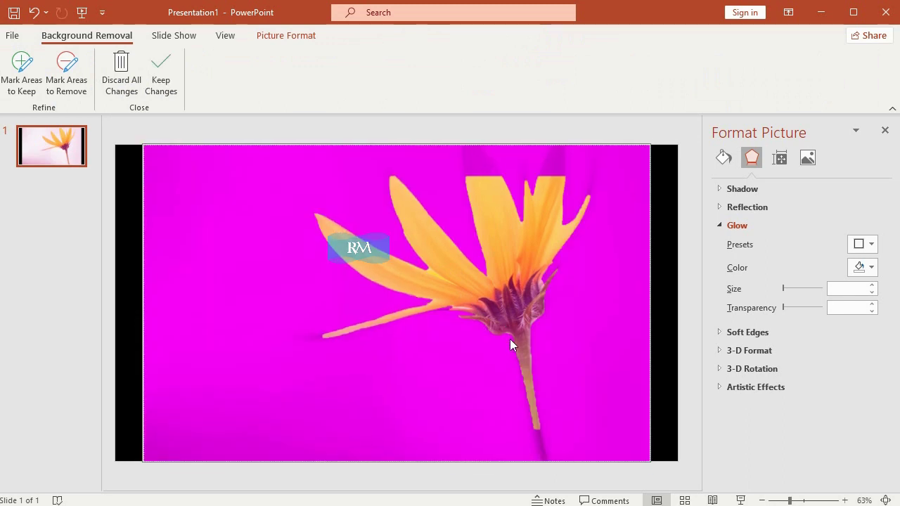
left_click(21, 71)
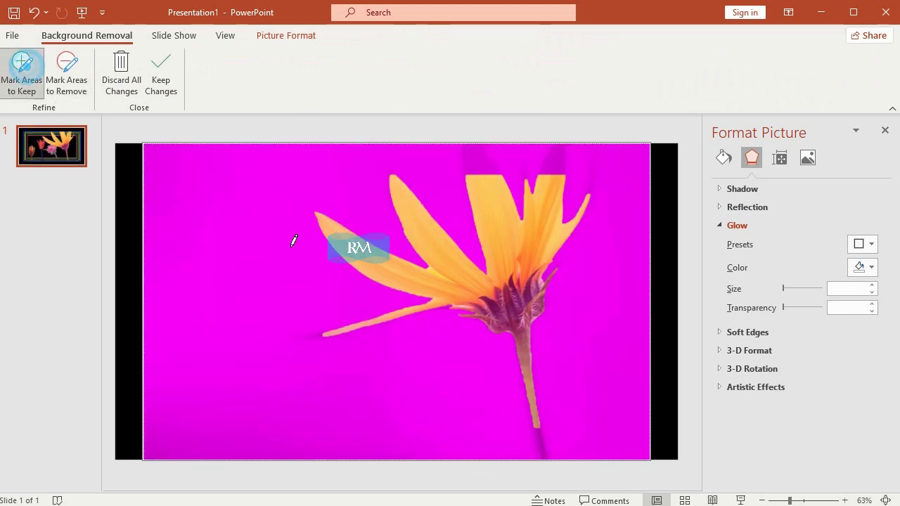
left_click_drag(473, 147, 486, 189)
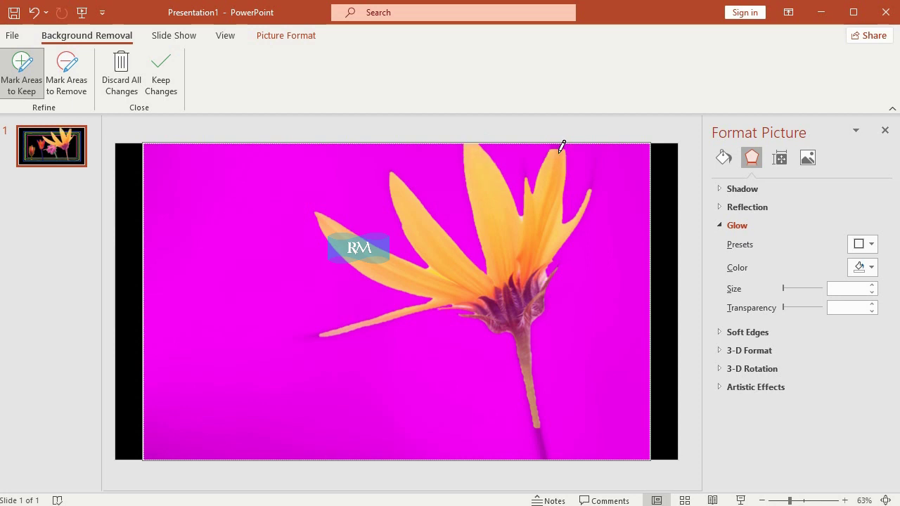
mouse_move(560, 148)
left_mouse_down()
mouse_move(556, 161)
mouse_move(591, 189)
left_mouse_up()
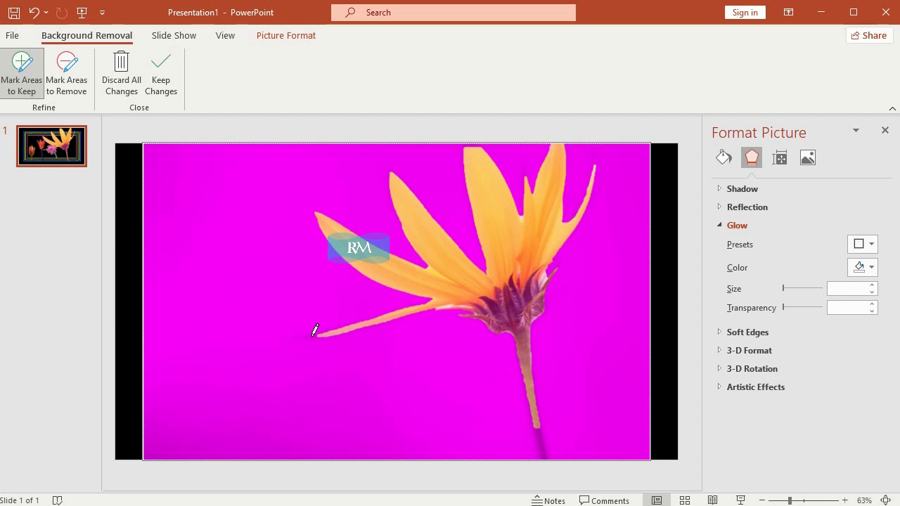
left_click_drag(309, 336, 323, 329)
left_click_drag(326, 330, 336, 328)
left_click_drag(538, 430, 543, 454)
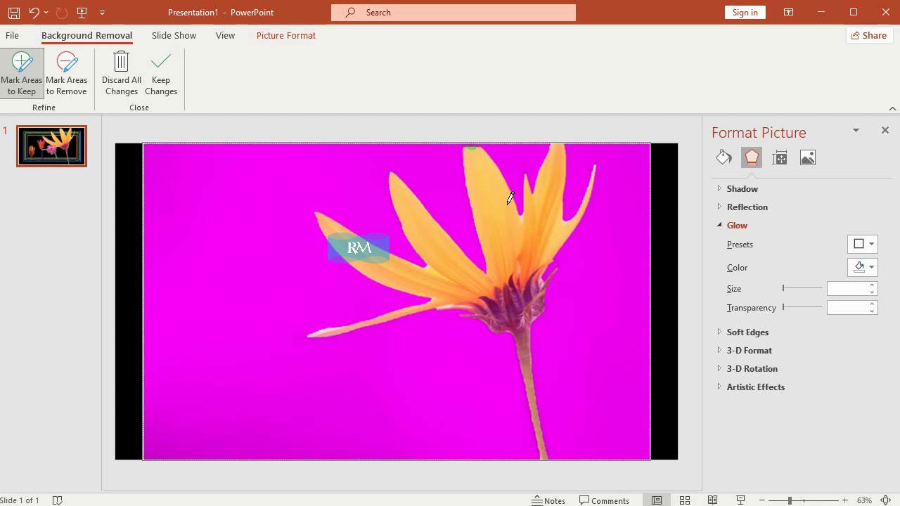
left_click(173, 76)
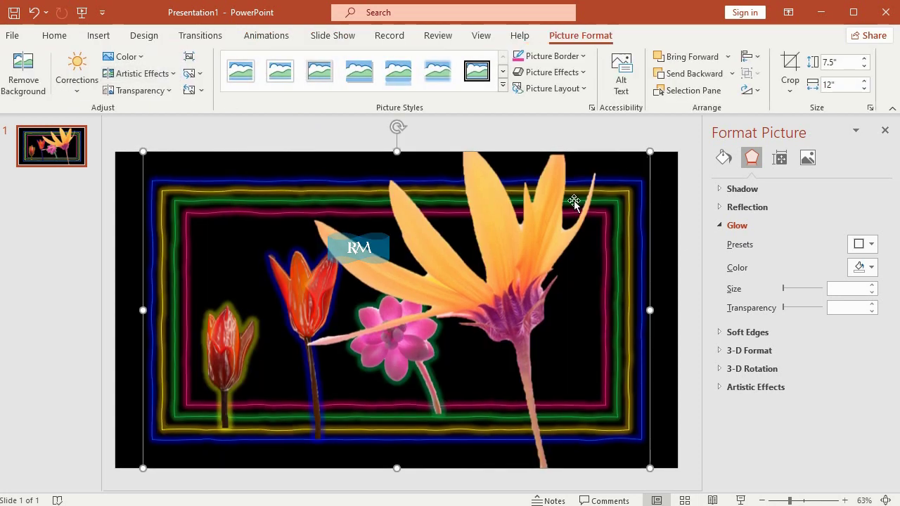
Step: Shrink the orange flower to 3.93 by 6.29 inches and place it right of the pink flower
left_click(790, 67)
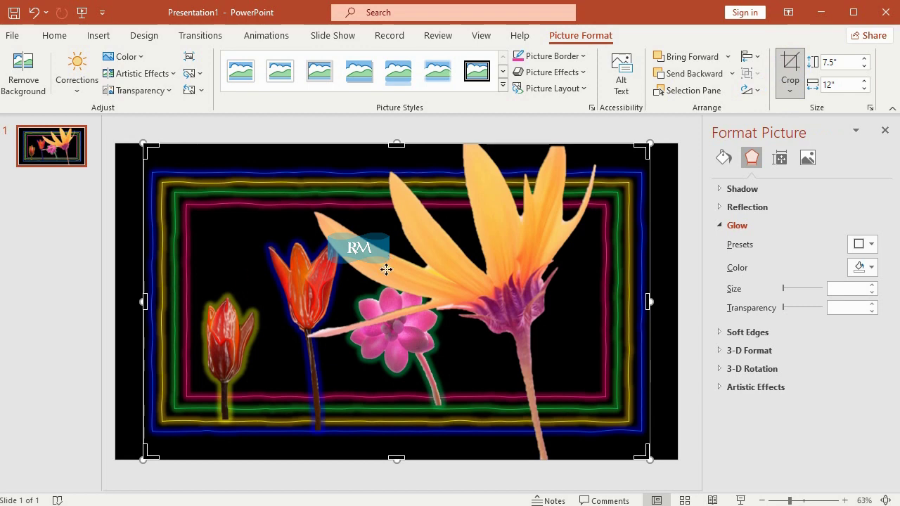
left_click(788, 117)
left_click(559, 192)
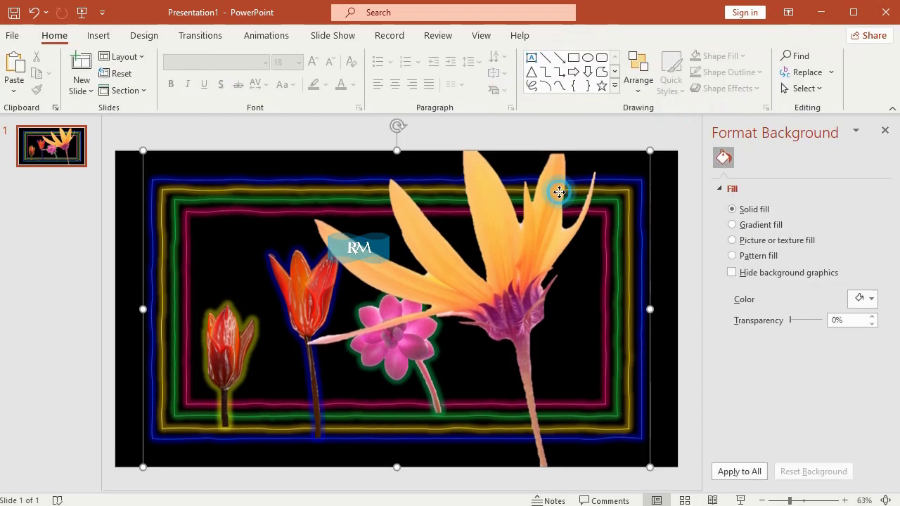
left_click_drag(652, 151, 464, 276)
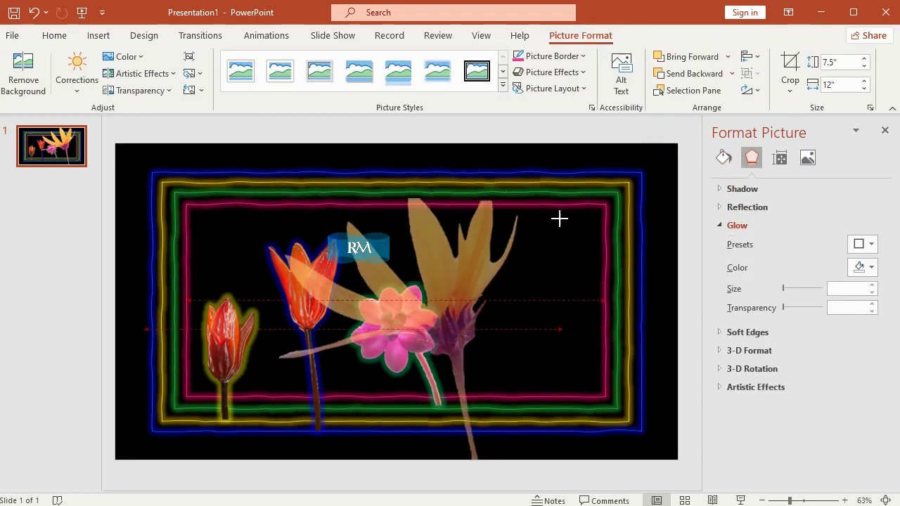
left_click_drag(393, 318, 538, 267)
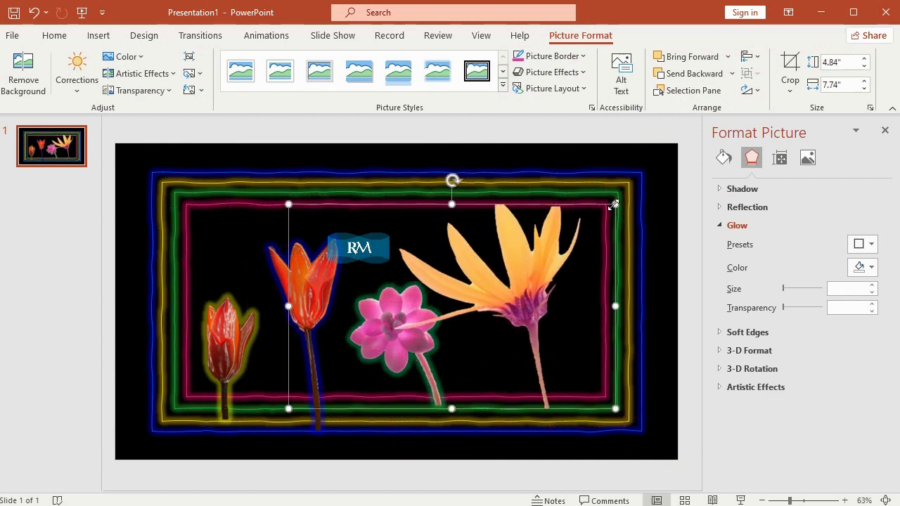
mouse_move(614, 204)
left_mouse_down()
mouse_move(534, 280)
mouse_move(543, 286)
left_mouse_up()
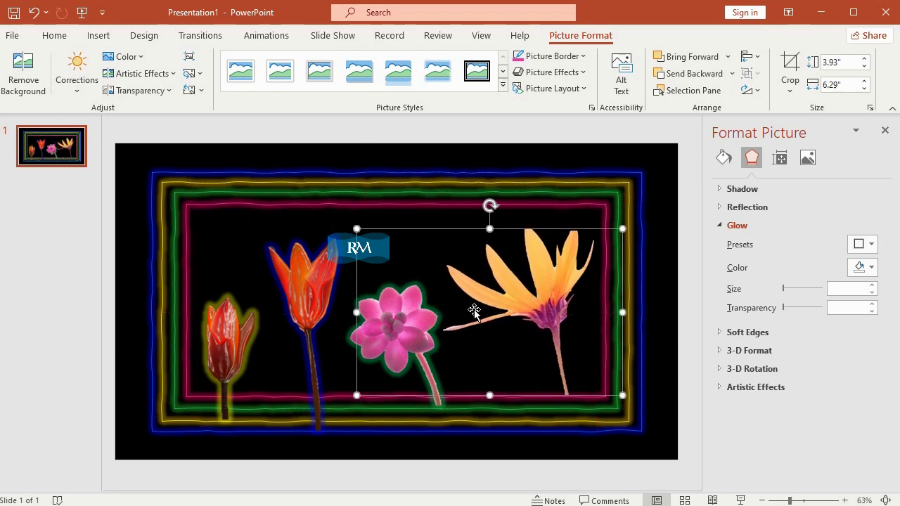
Step: Give the orange flower's glow a pink colour chosen from More Colors
left_click(583, 73)
left_click(864, 248)
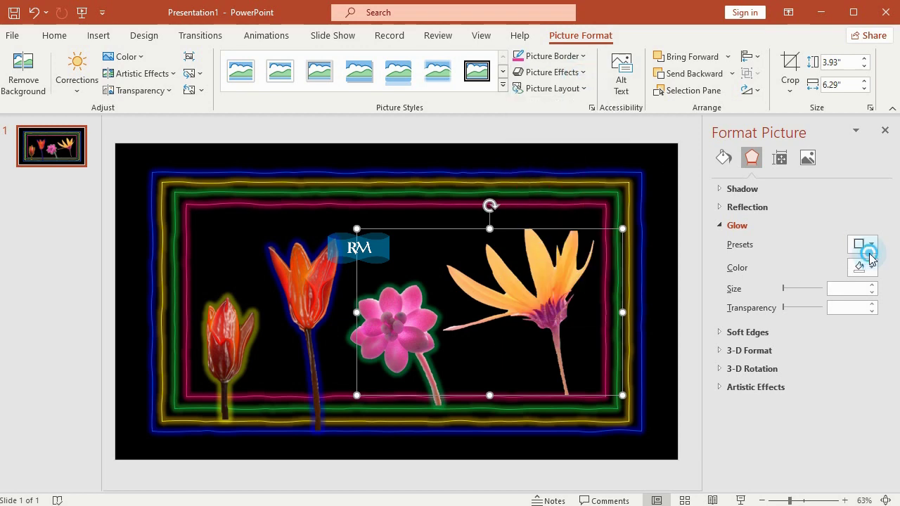
left_click(864, 244)
left_click(868, 244)
left_click(871, 268)
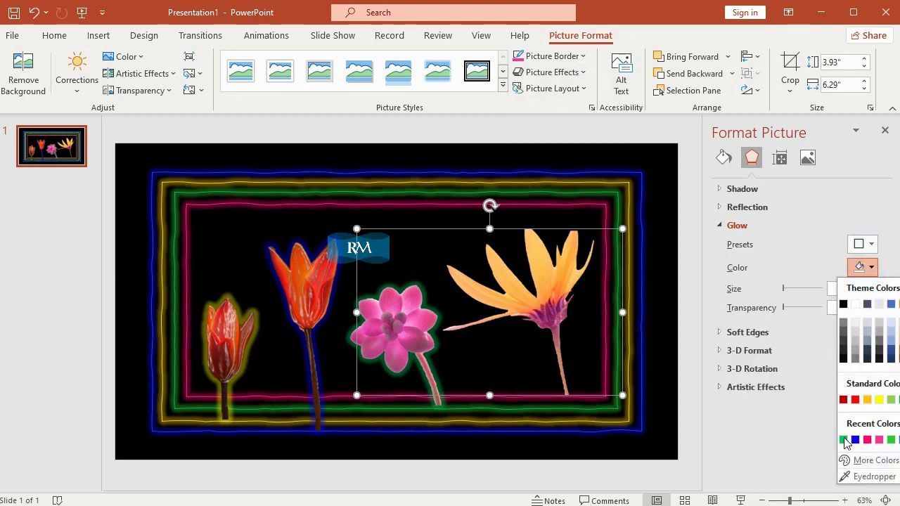
left_click(853, 460)
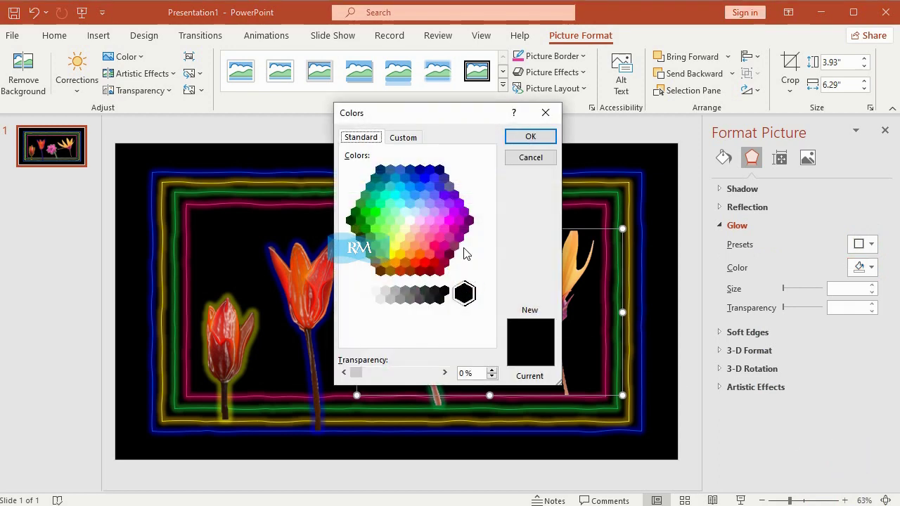
left_click(436, 245)
left_click(533, 139)
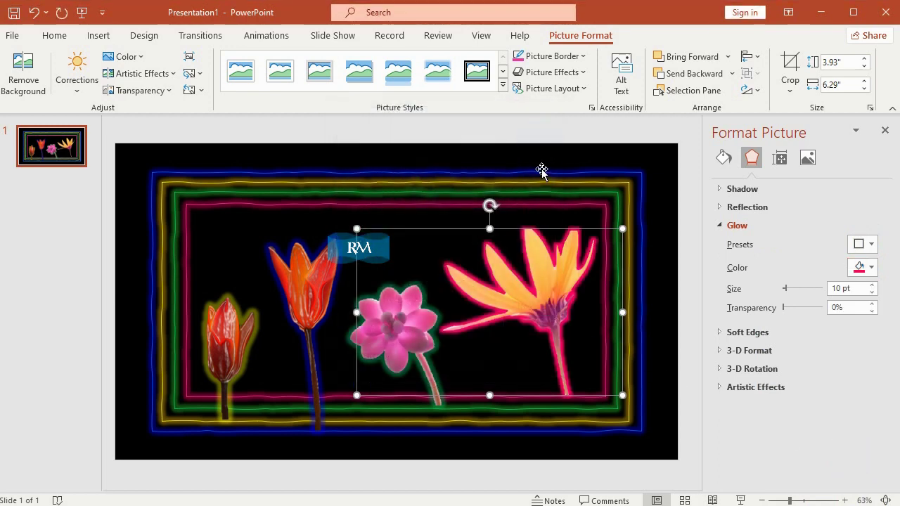
Step: Set the glow to 11 pt at 60% transparency and enlarge the flower slightly to 4.07" by 6.51"
double_click(839, 288)
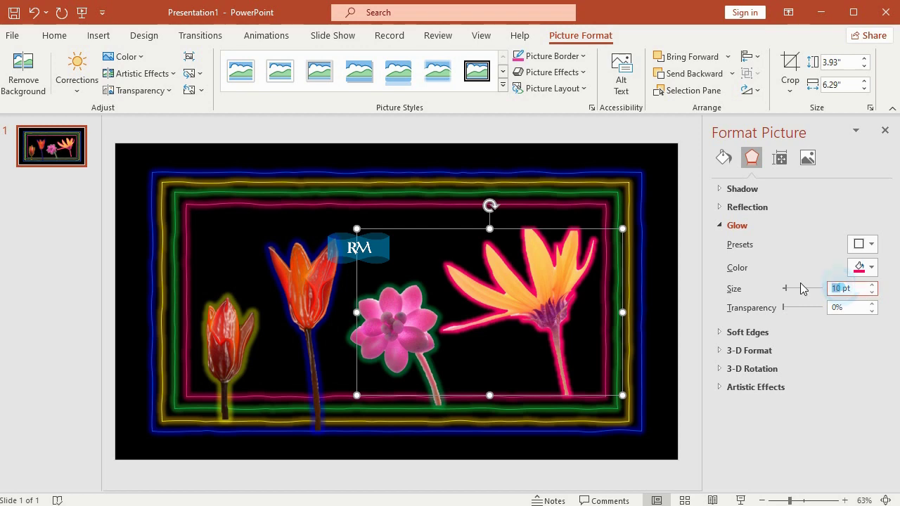
left_click(804, 289)
type("11")
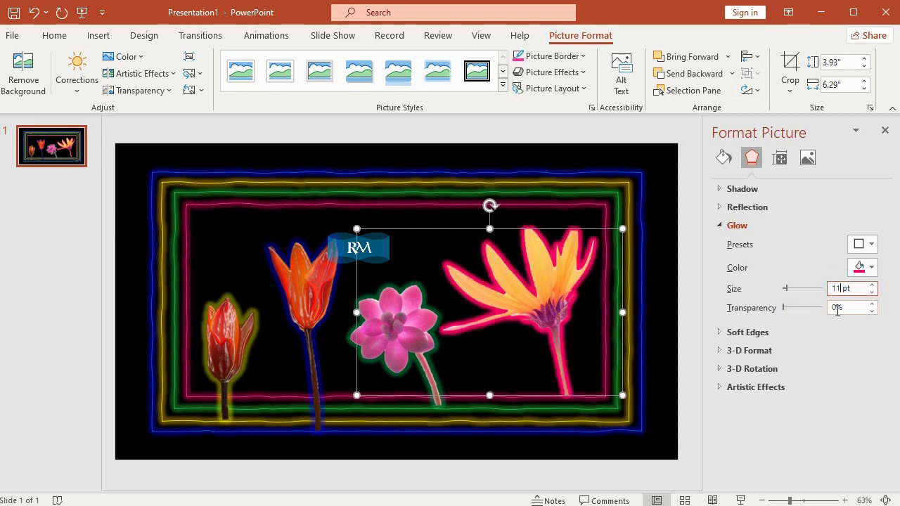
left_click(836, 308)
type("0")
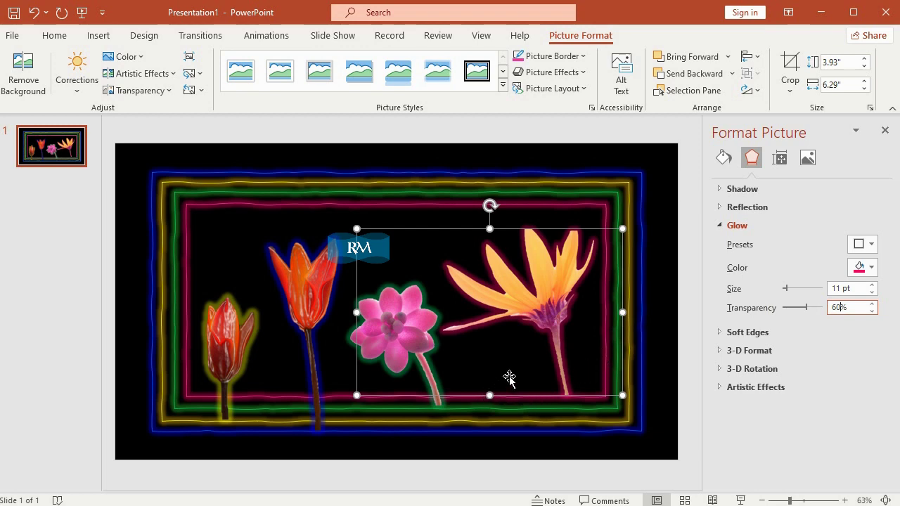
left_click(351, 225)
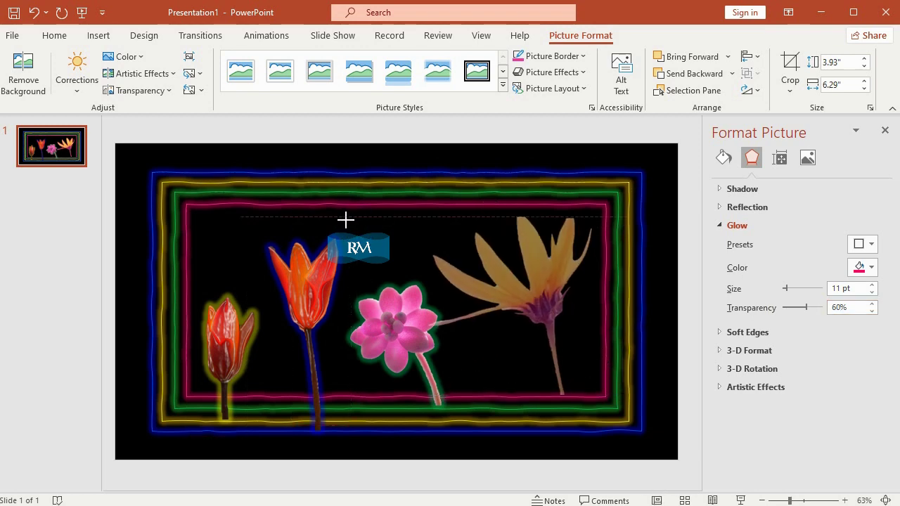
left_click_drag(346, 224, 347, 223)
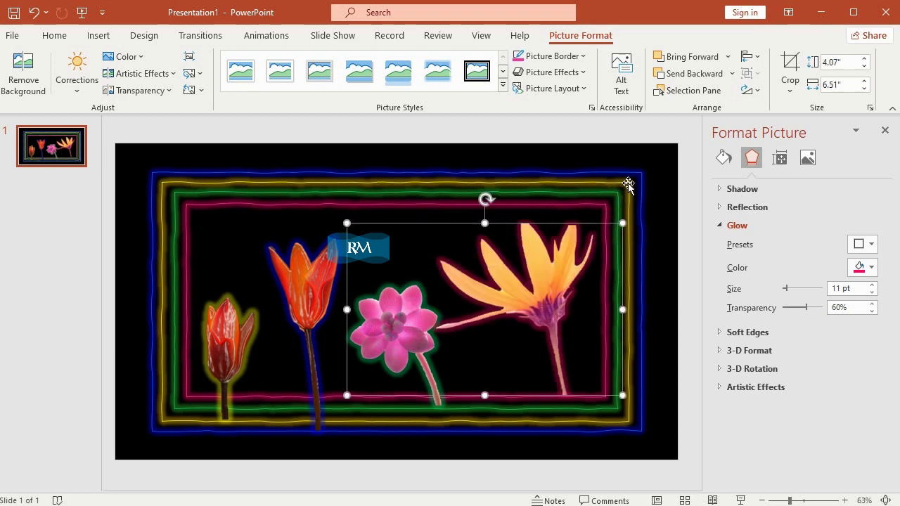
Step: Crop away the empty left side of the orange flower picture
left_click(788, 63)
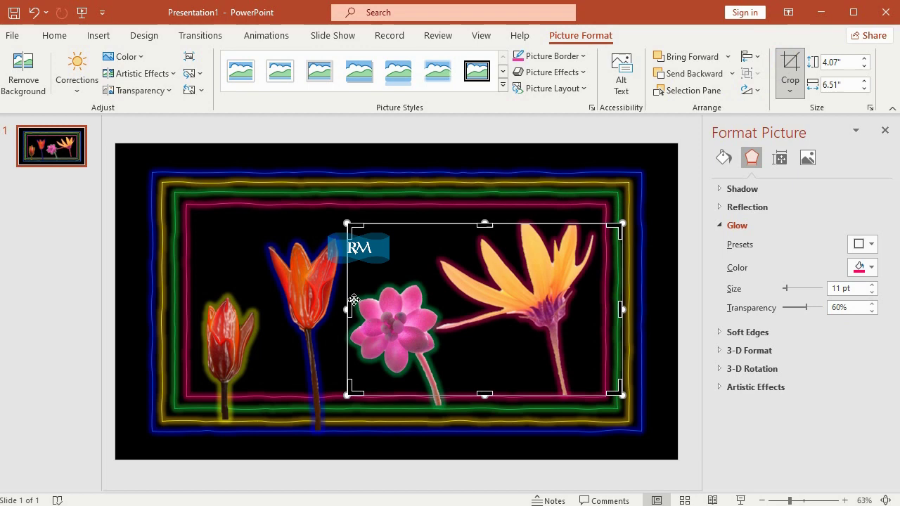
left_click_drag(348, 308, 446, 308)
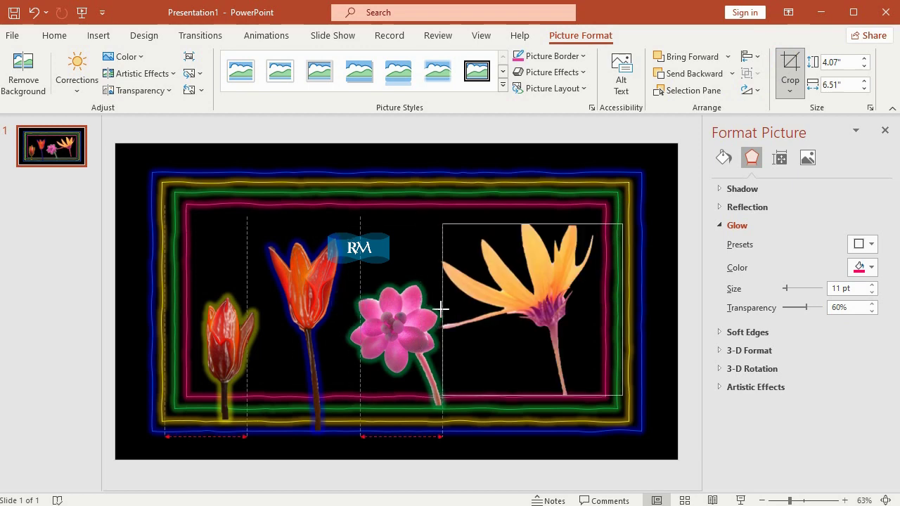
left_click(643, 151)
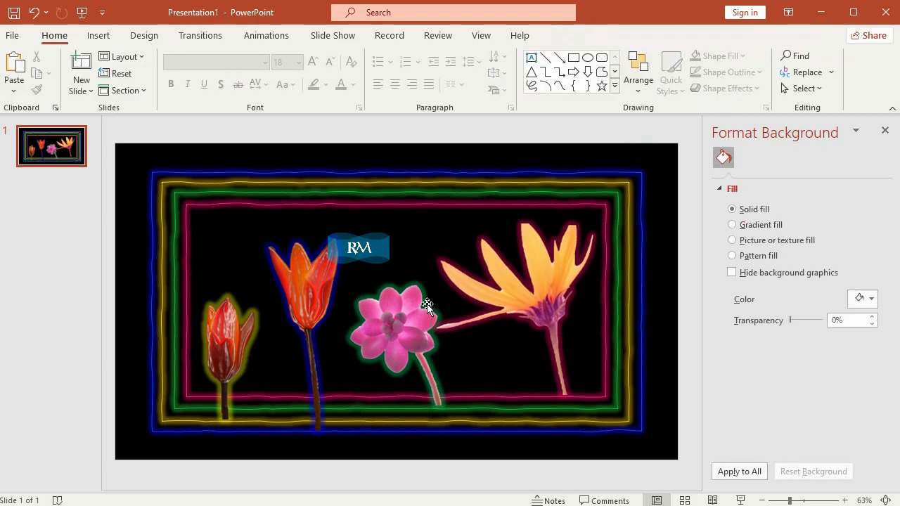
Step: Shrink the pink flower to 2.67" by 2.61" between the tall tulip and orange flower
left_click(427, 303)
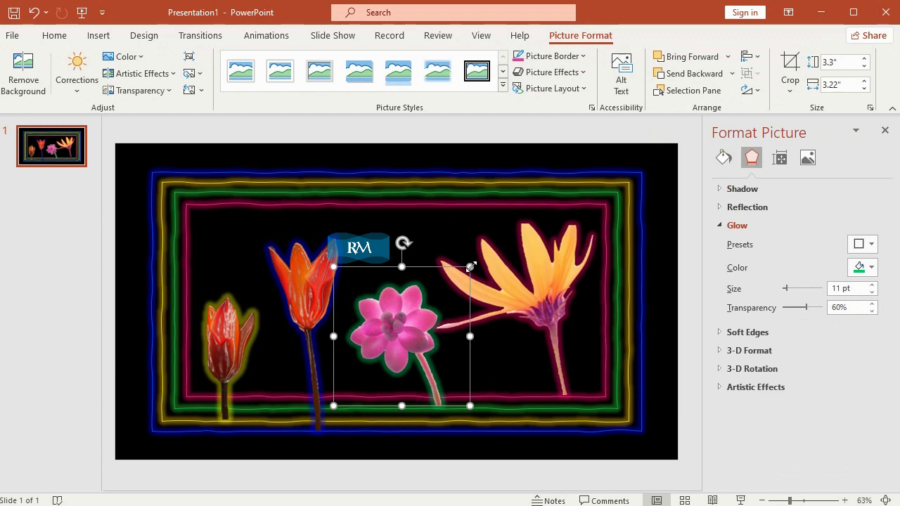
mouse_move(471, 268)
left_mouse_down()
mouse_move(434, 294)
mouse_move(444, 292)
left_mouse_up()
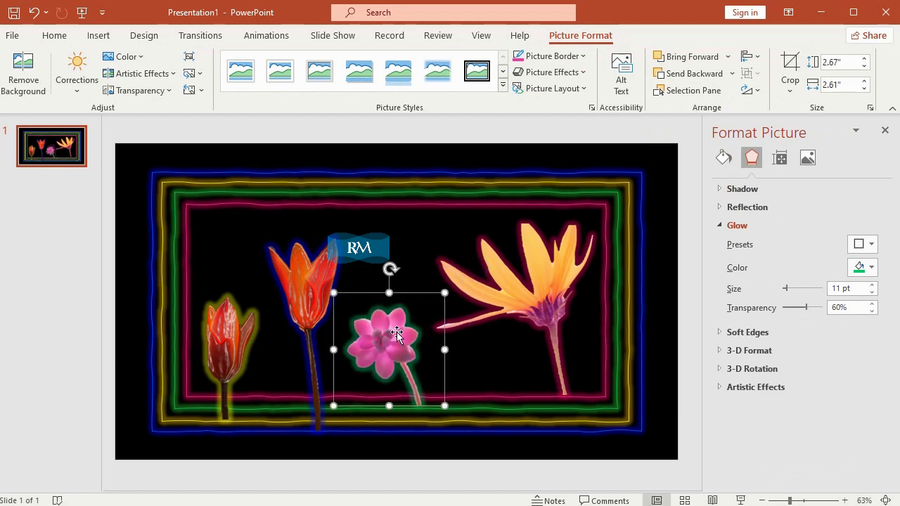
left_click(522, 163)
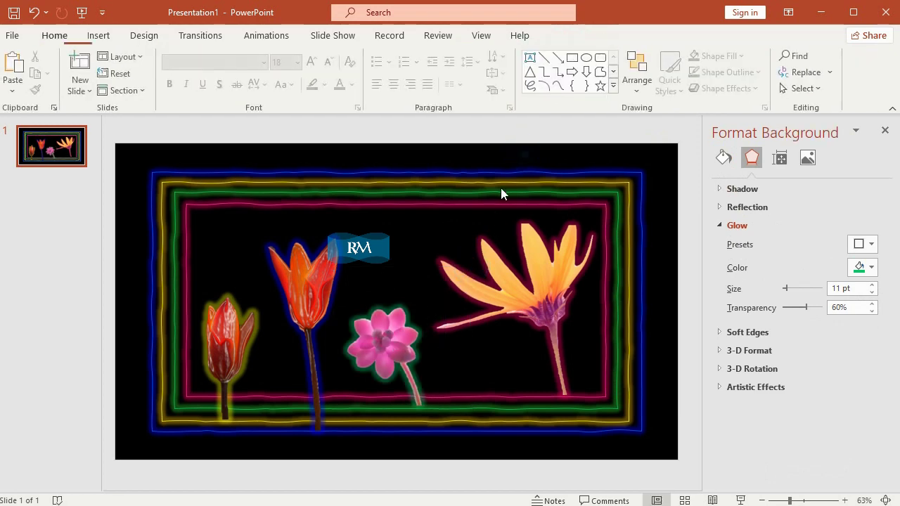
left_click(400, 332)
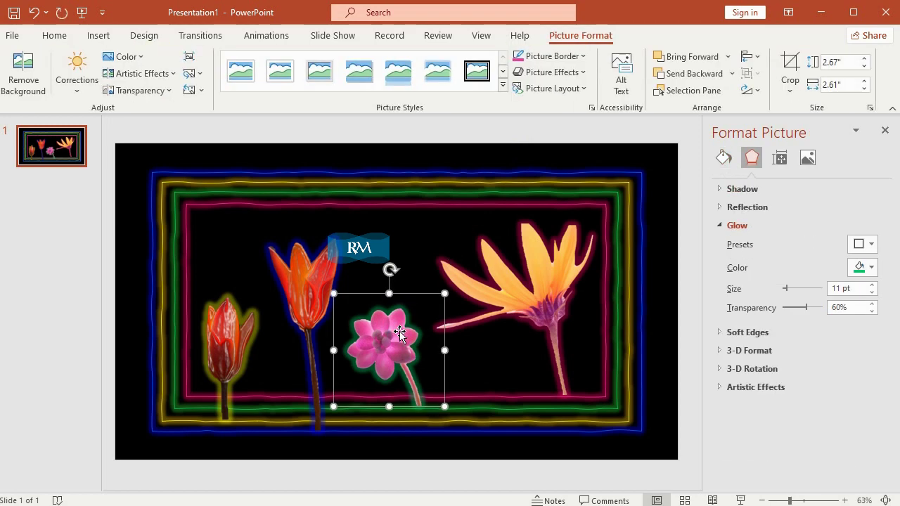
left_click(502, 159)
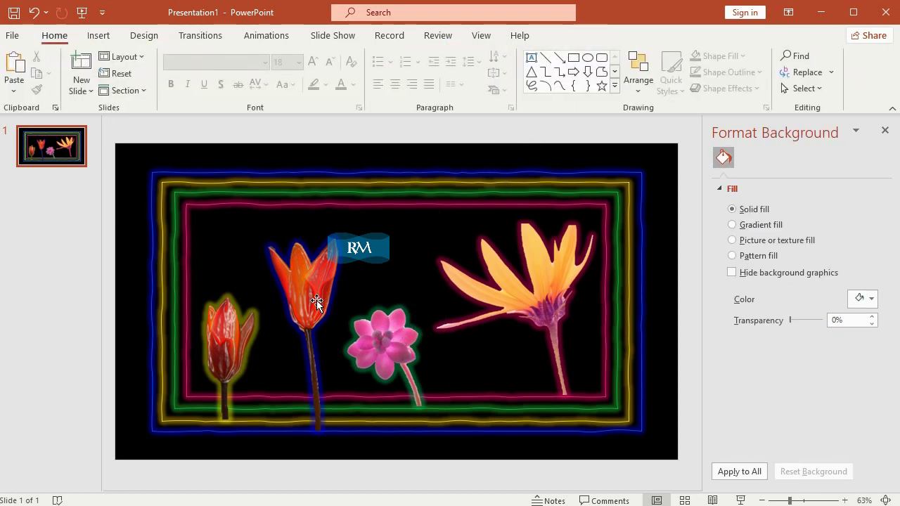
Step: Close the Format Background pane to view the finished slide with four neon frames
left_click(653, 147)
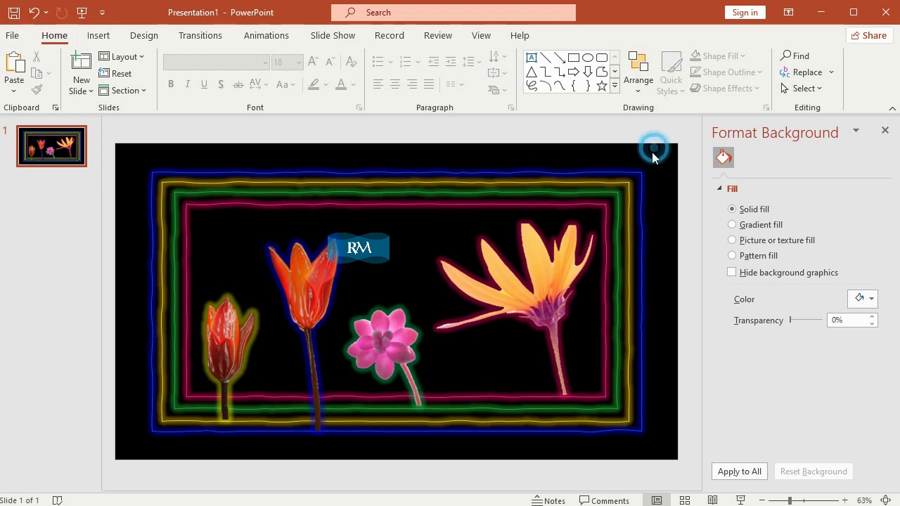
left_click(884, 133)
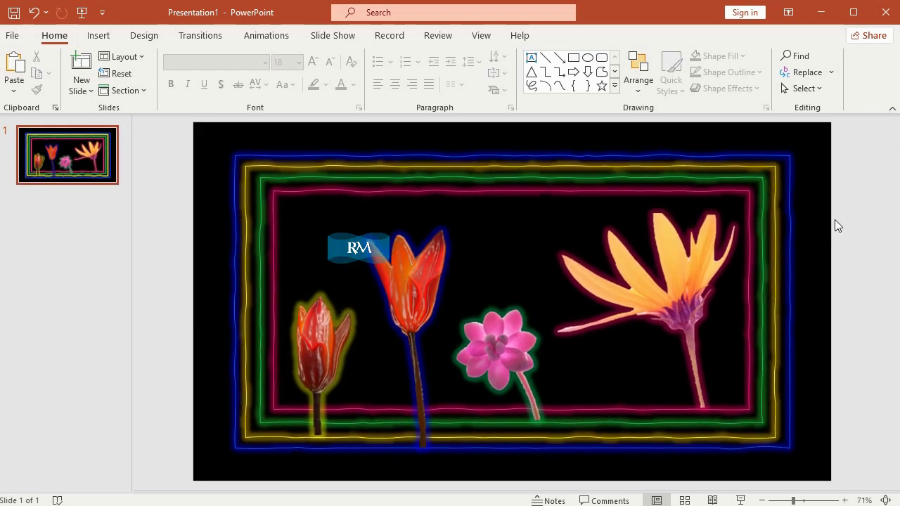